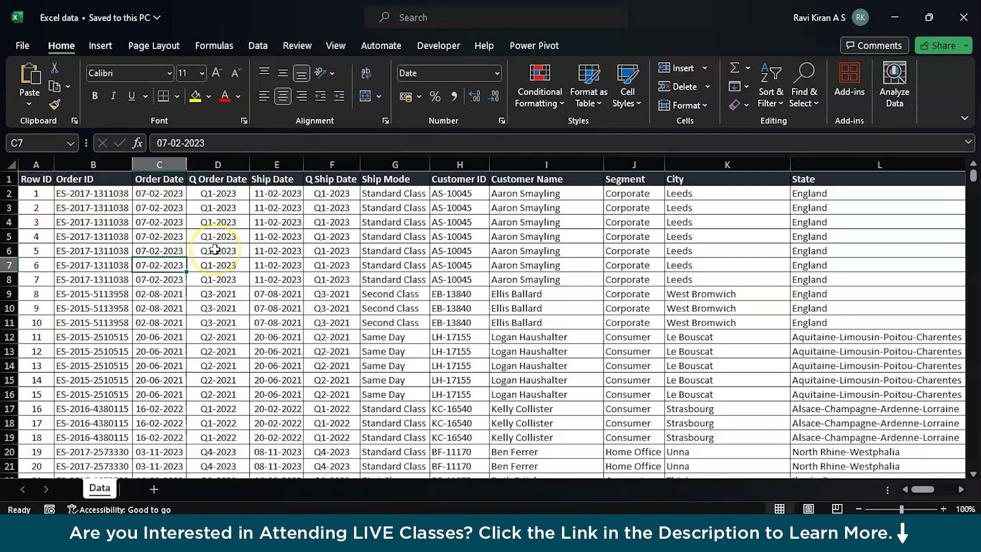
Step: Scroll the order-data sheet right until the Sales, Quantity, Discount and Profit columns (S–V) are visible
scroll(214, 249, "right", 5)
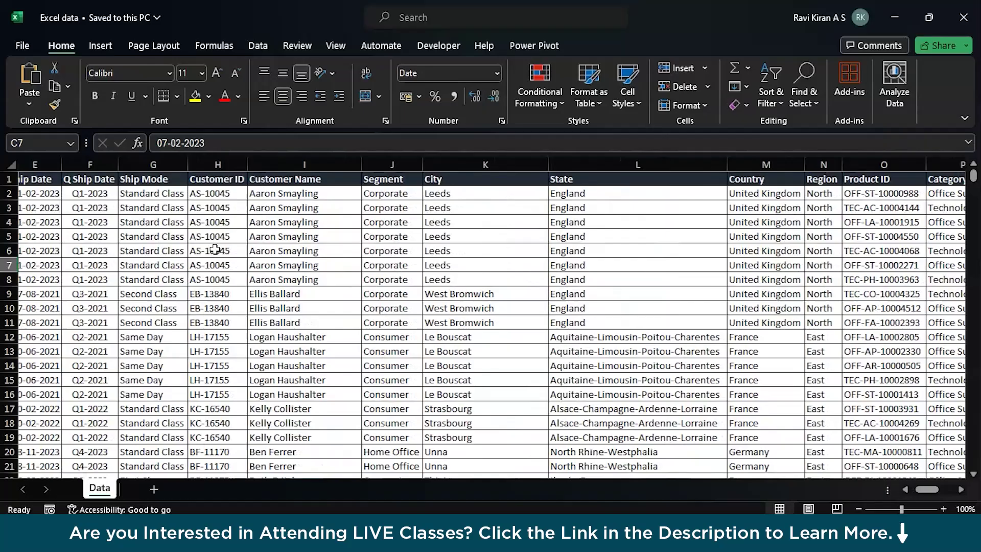
scroll(215, 250, "right", 6)
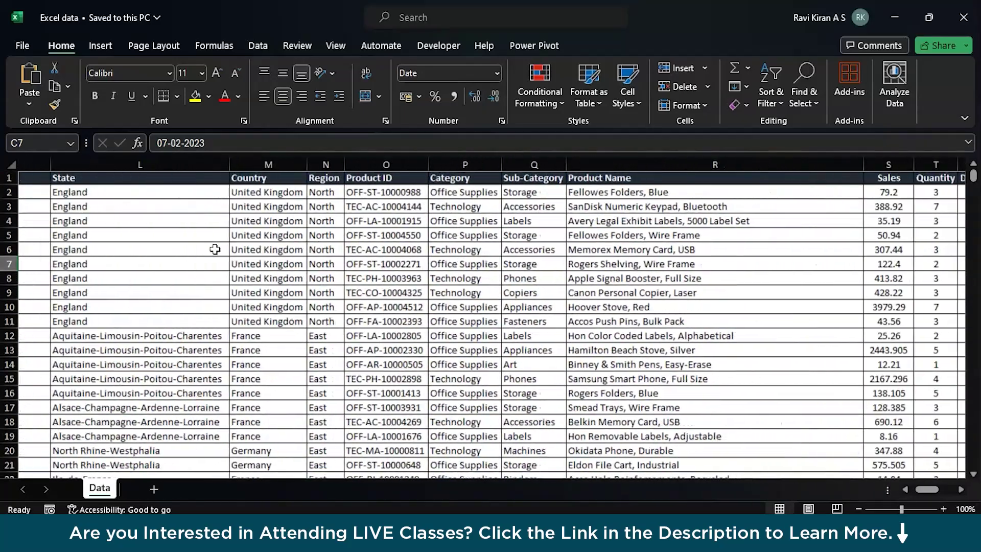
scroll(215, 249, "right", 2)
scroll(214, 249, "right", 8)
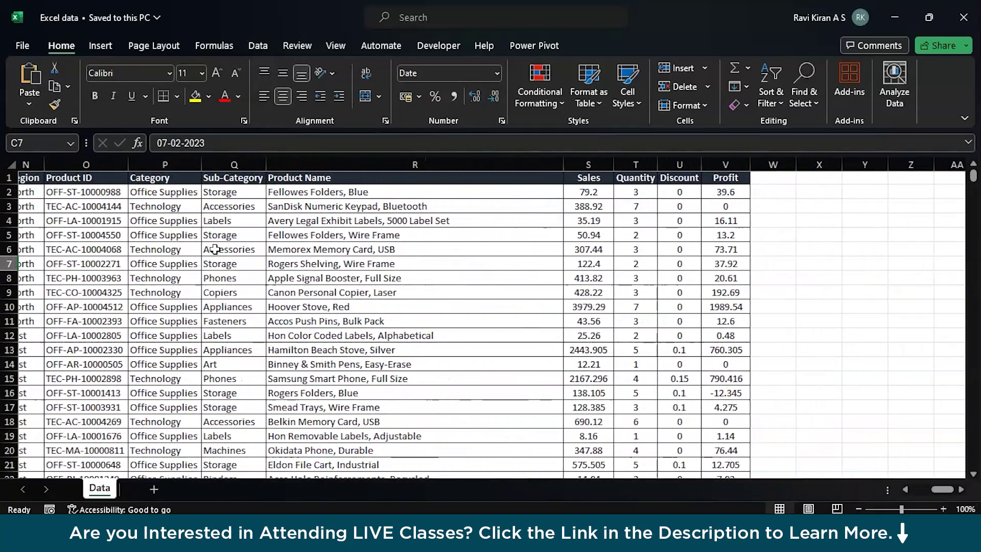
scroll(215, 249, "right", 4)
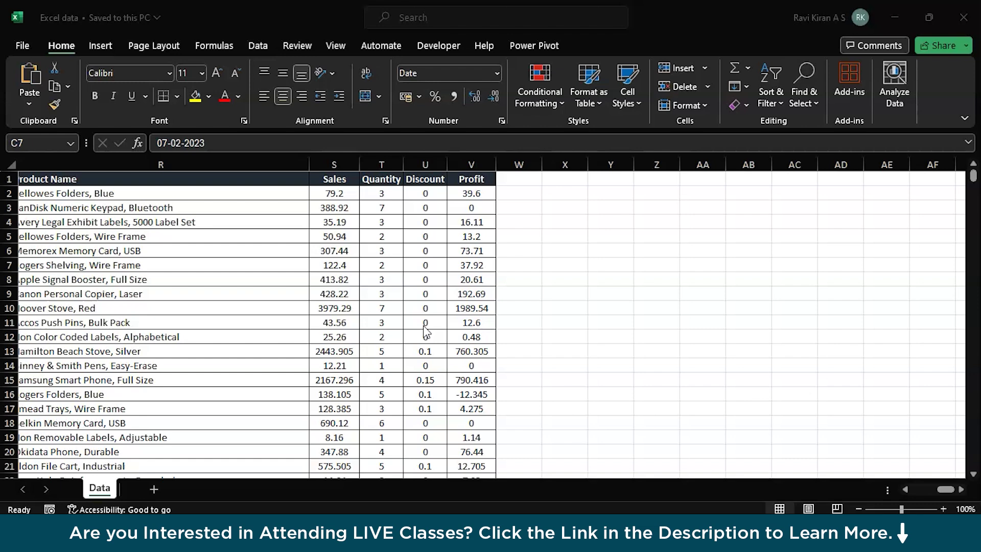
scroll(424, 331, "left", 10)
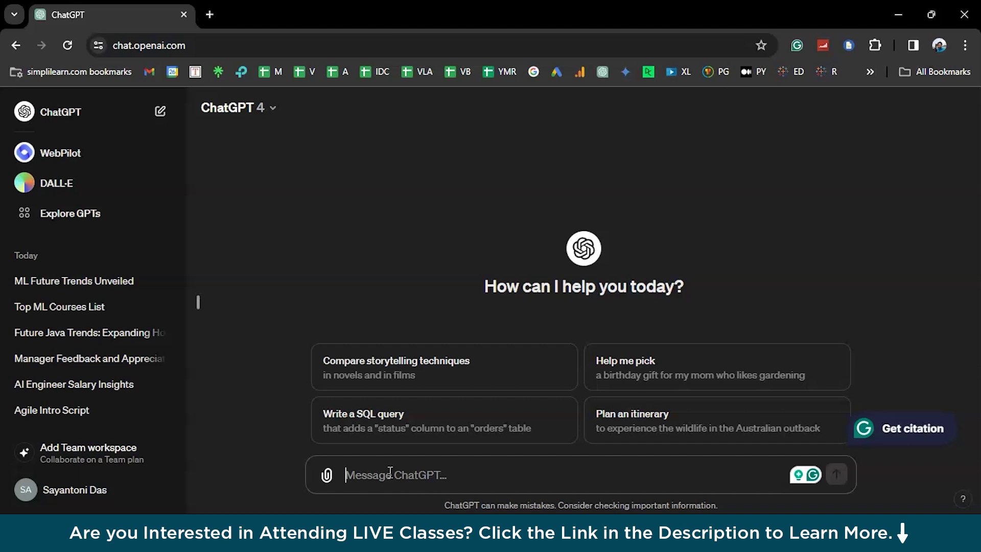
Step: Send a greeting asking ChatGPT, as a data scientist with 10+ years' experience, to help with exploratory data analysis
type("Hi GhatGPT.")
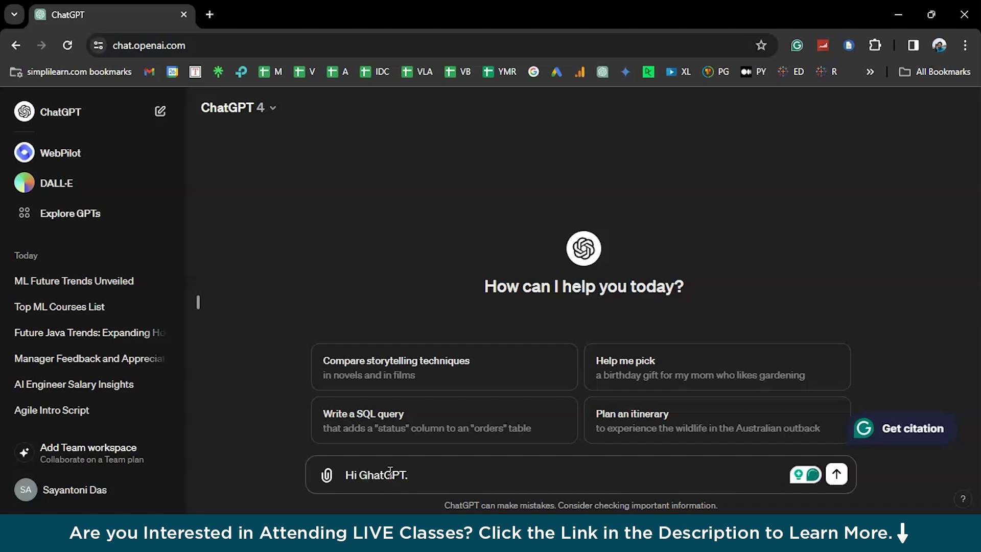
key("shift+Return")
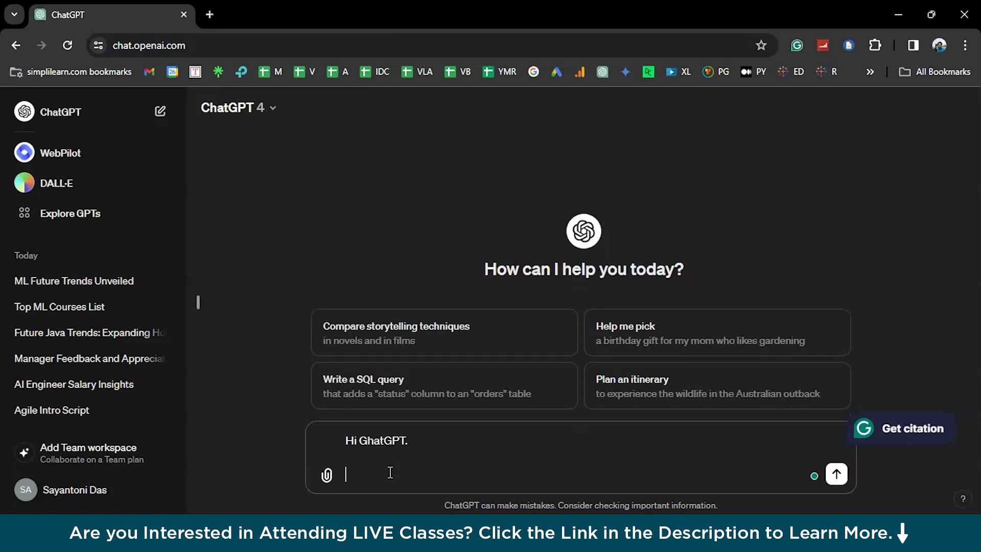
type("Imagine you are a n exper")
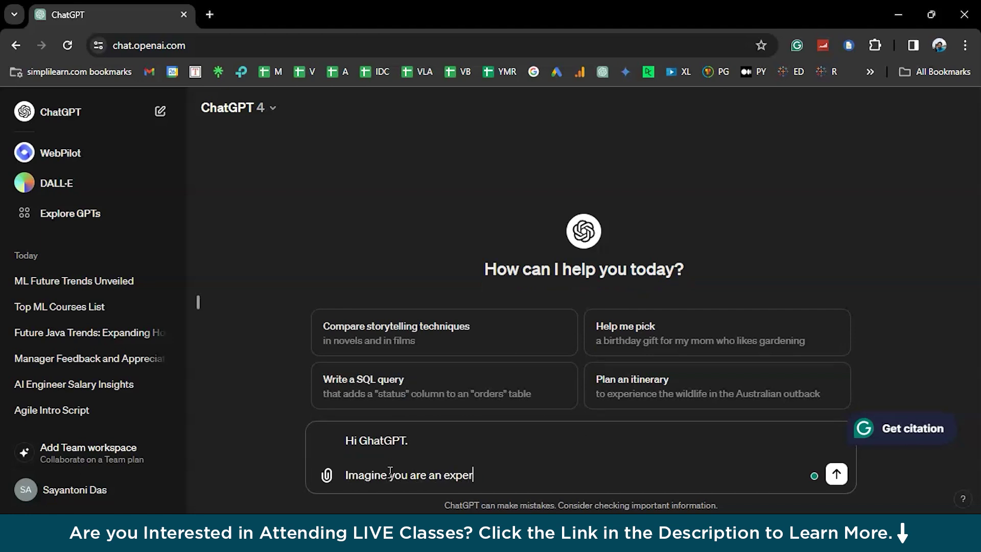
type("ienced Data ")
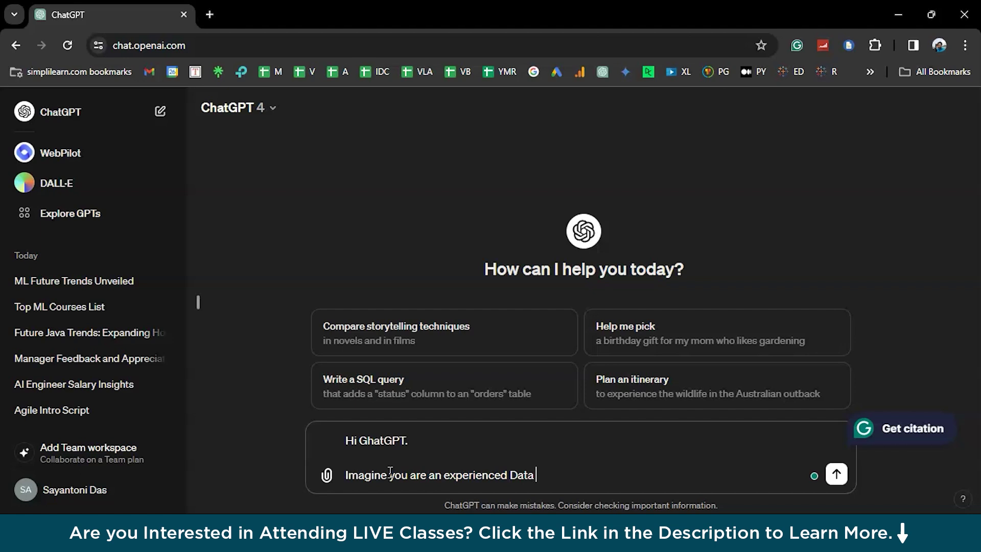
type("analyst or data scienti")
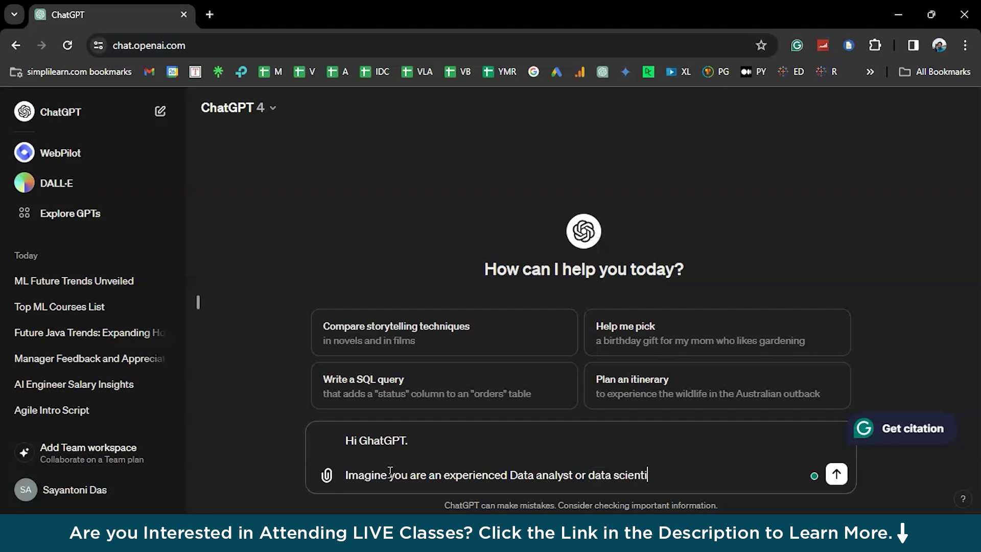
type("st having 10+ yea")
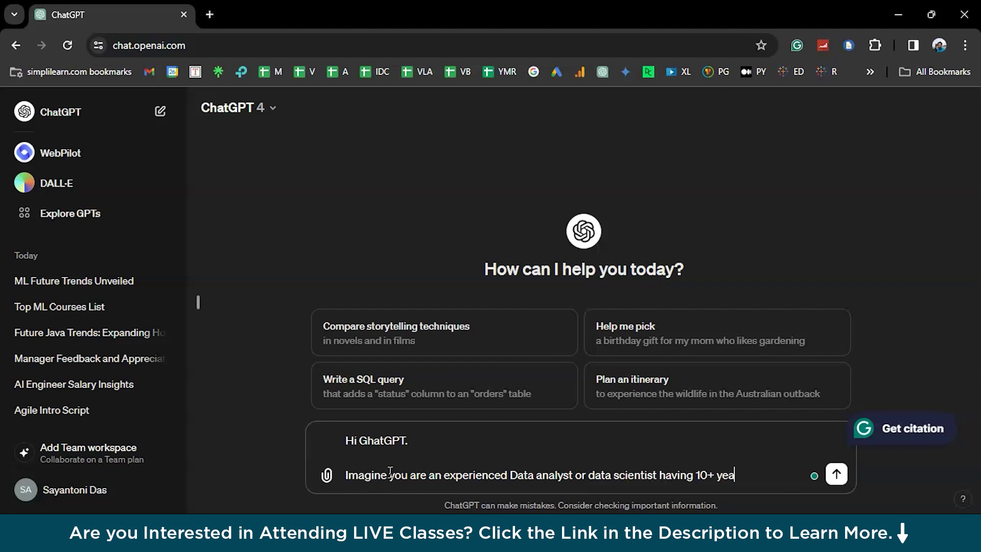
type("rs of experience")
key("shift+Return")
key("shift+Return")
type("I need you to ")
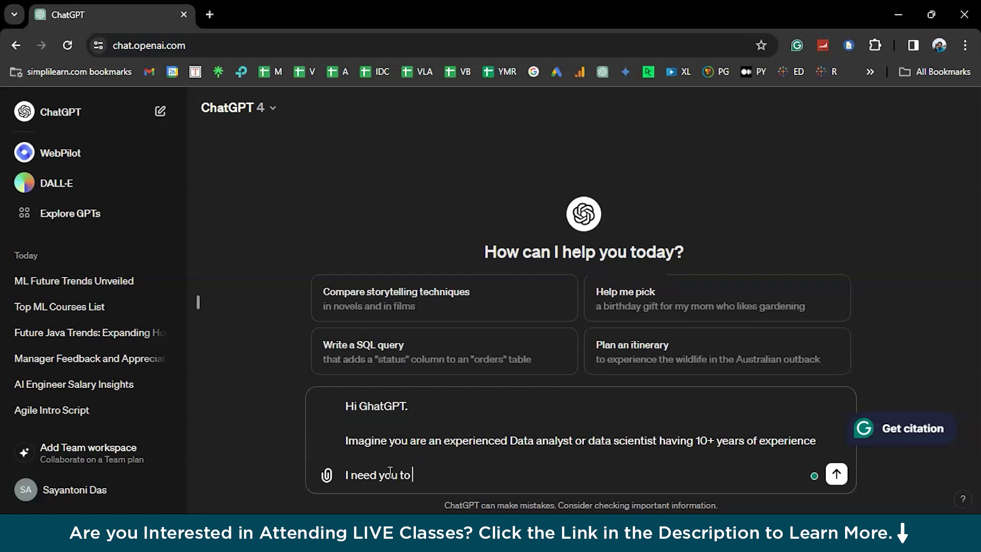
type("help me with ")
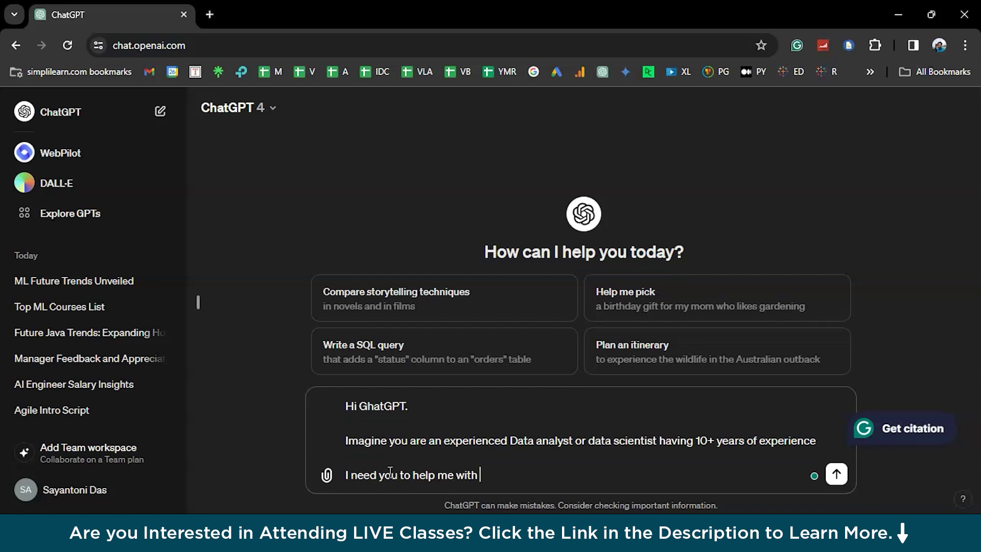
type("some x")
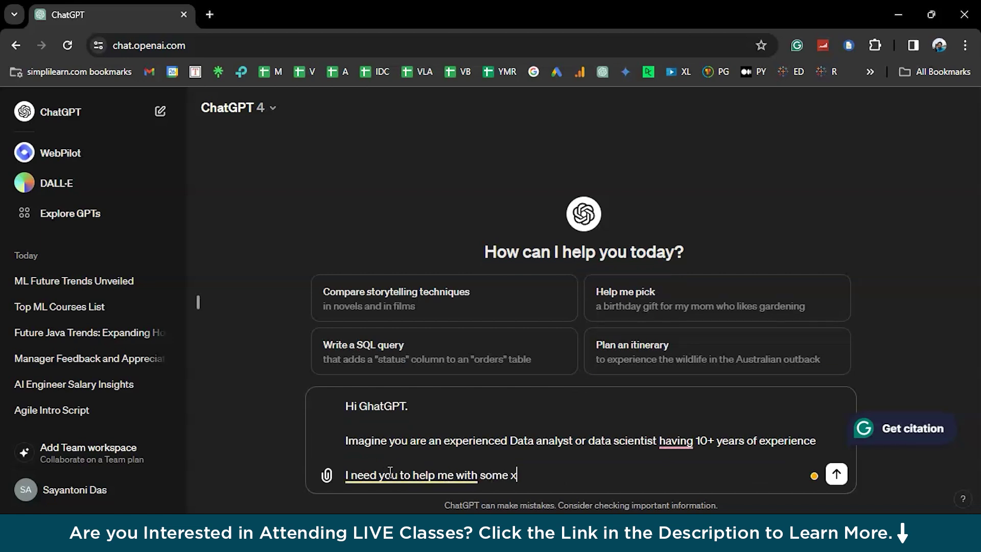
key("BackSpace")
type("exploratory data")
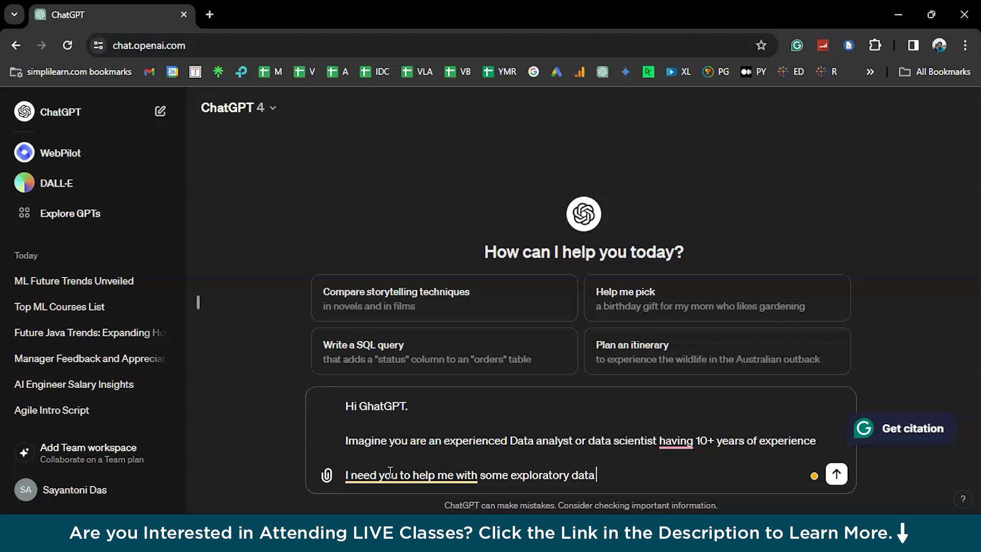
type(" analysis.")
key("Return")
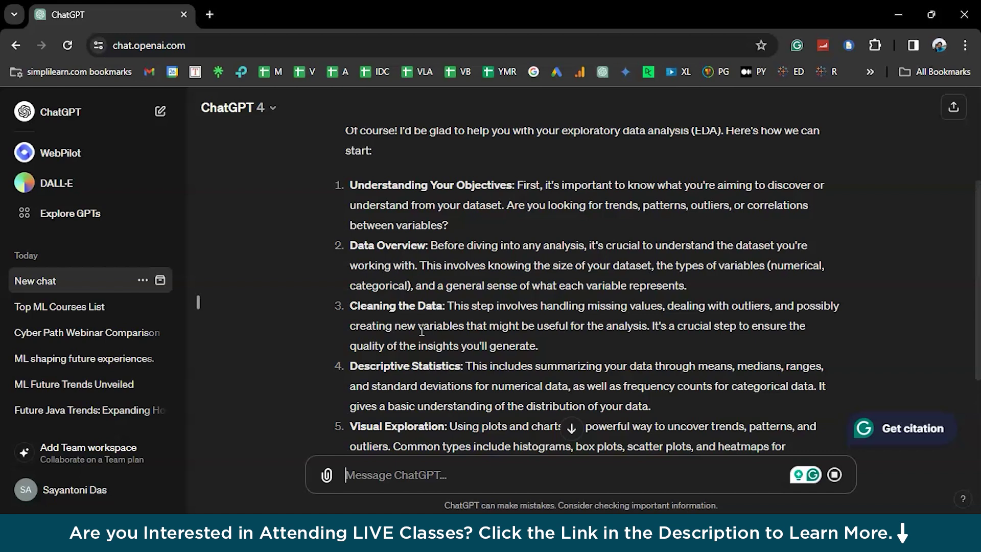
Step: After the six-step EDA reply, attach the Excel data.xlsx spreadsheet to the next message
scroll(422, 330, "down", 3)
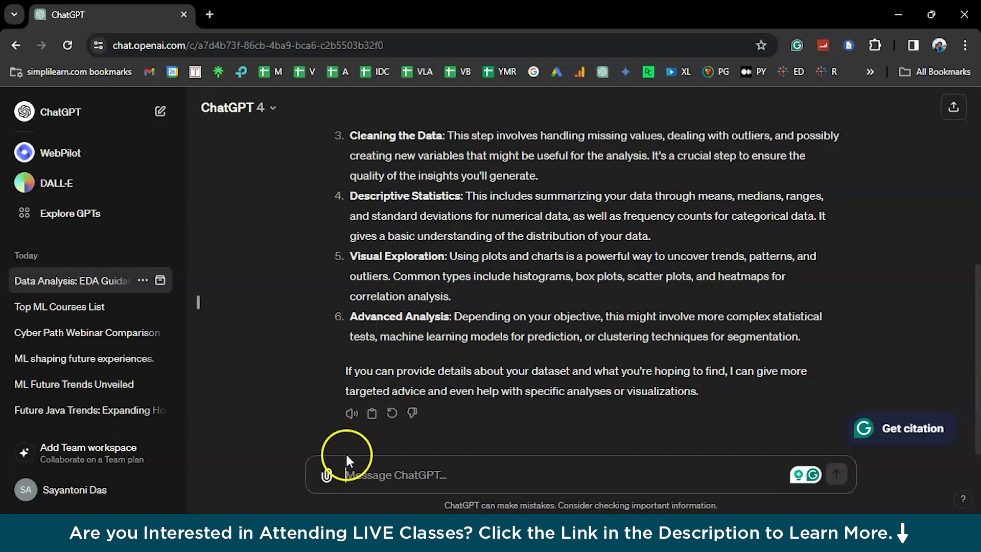
left_click(330, 483)
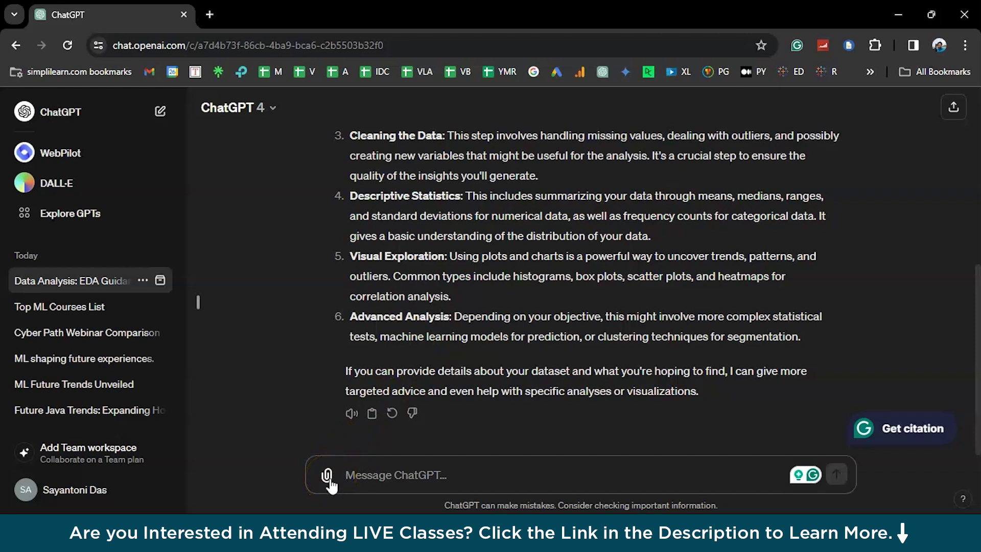
left_click(328, 477)
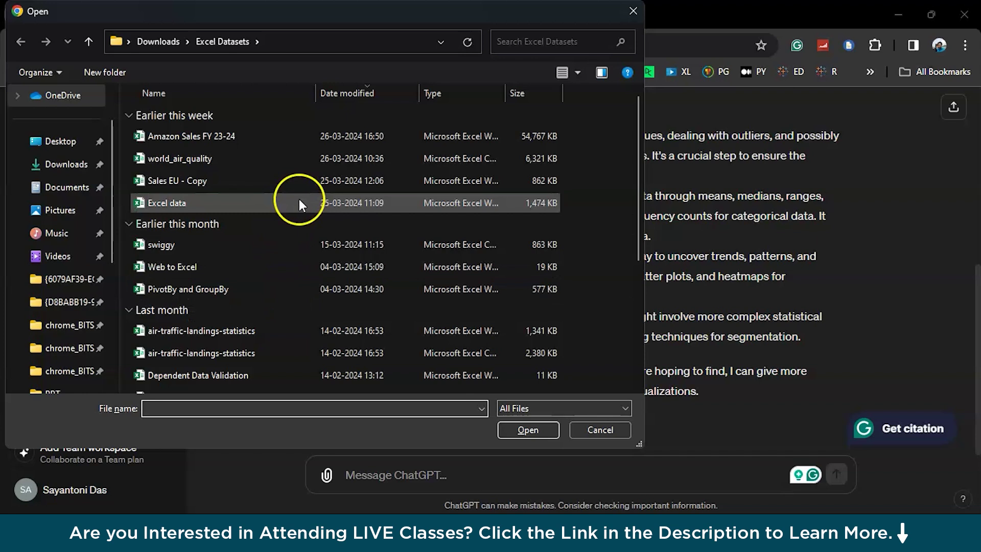
double_click(299, 203)
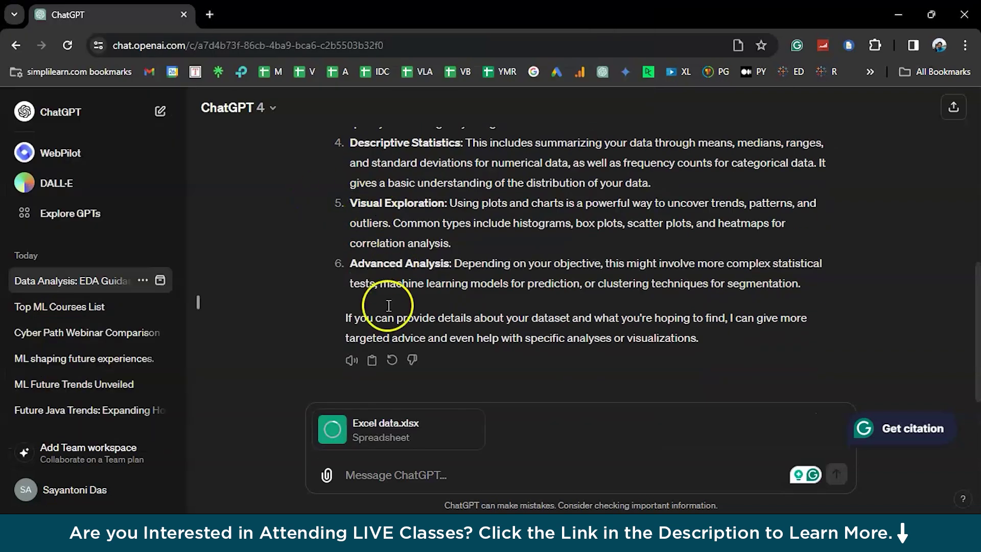
left_click(356, 483)
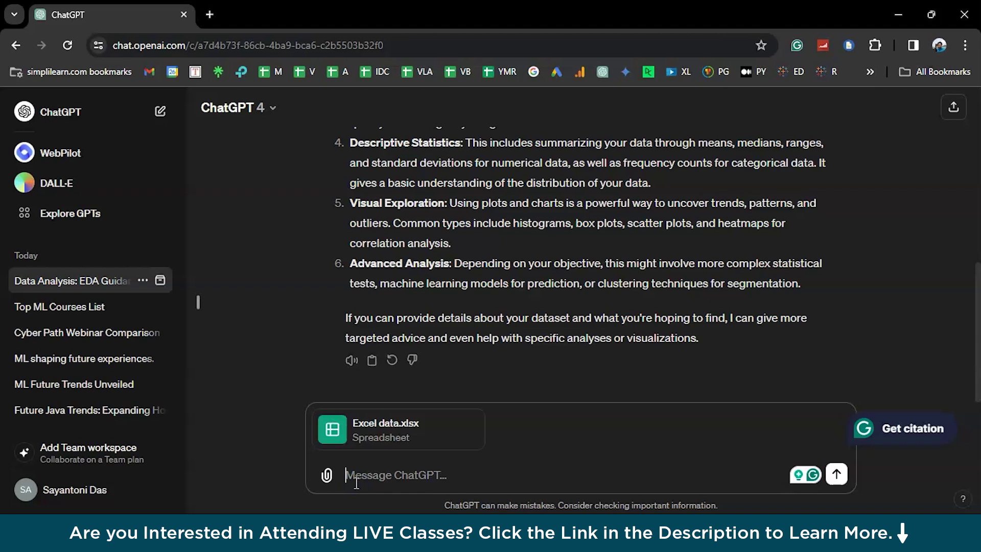
Step: Paste the prepared EDA request for line, bar, scatter, donut and pie charts plus KPIs
type("Help me with exploratory data analysis on this data  I am looking for the following insights  Sales trend since day one(month-on-month sales report) and visualize it using a line graph. Use Bar graph to identify the sales numbers from different zones You can use a scatter plot to give me an EDA on Sales vs Profit You can use a donut chart to identify the performance of all sub-categories You can use a pie chart to let me know the performance of the shipment modes You can also give me KPI for Sales, Quantity ordered, Profit, and Discount.")
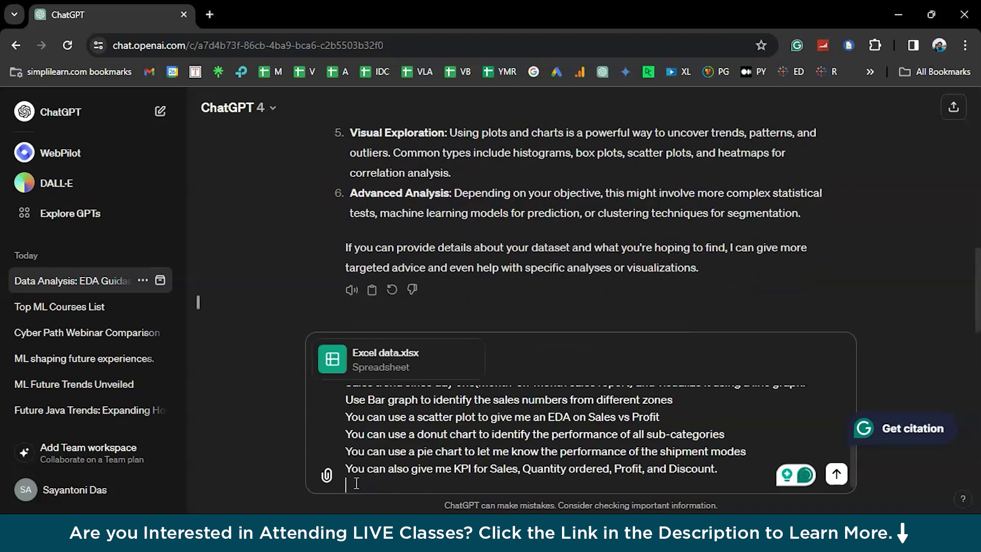
scroll(415, 419, "up", 3)
scroll(416, 419, "up", 1)
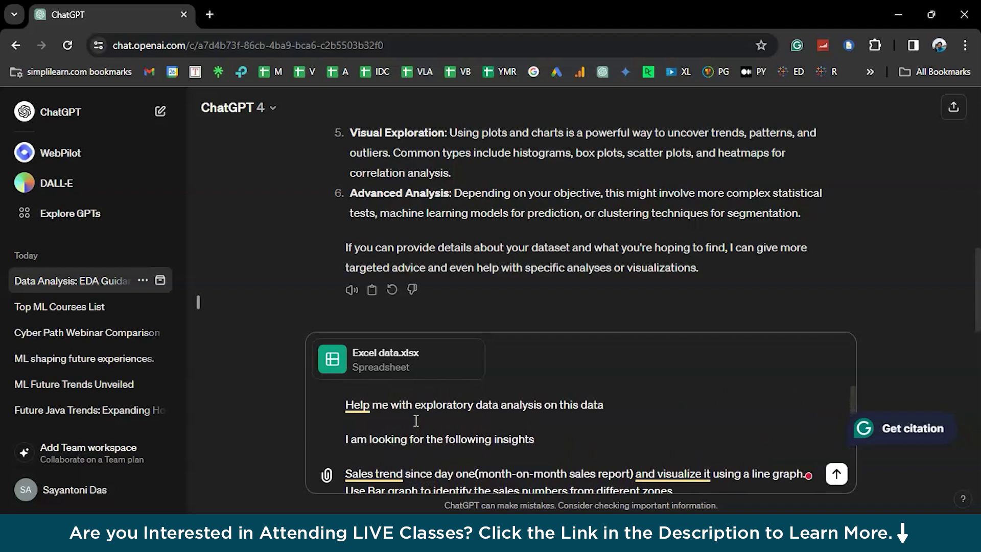
scroll(416, 420, "down", 4)
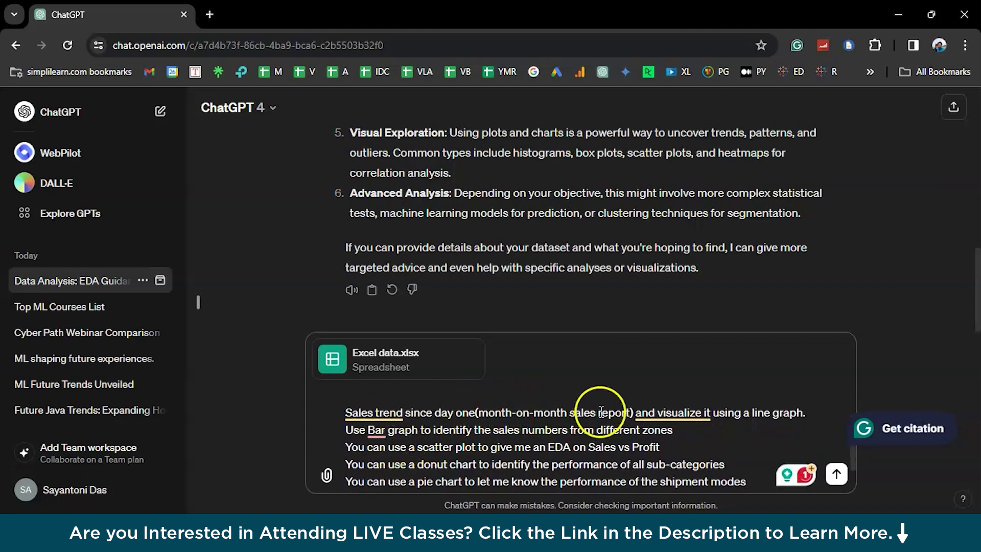
scroll(380, 427, "down", 1)
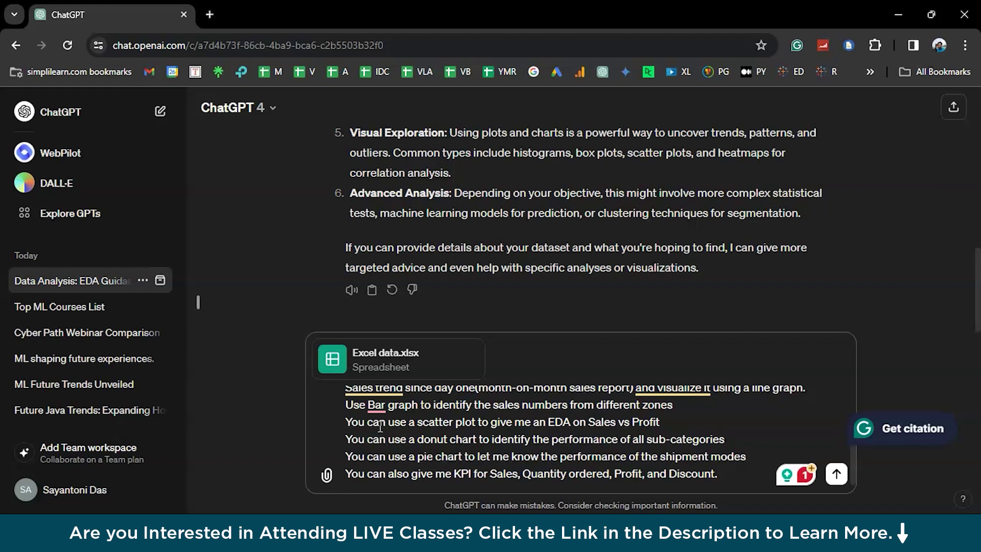
Step: Replace 'zones' with 'regions' in the sales breakdown request
key("shift+Return")
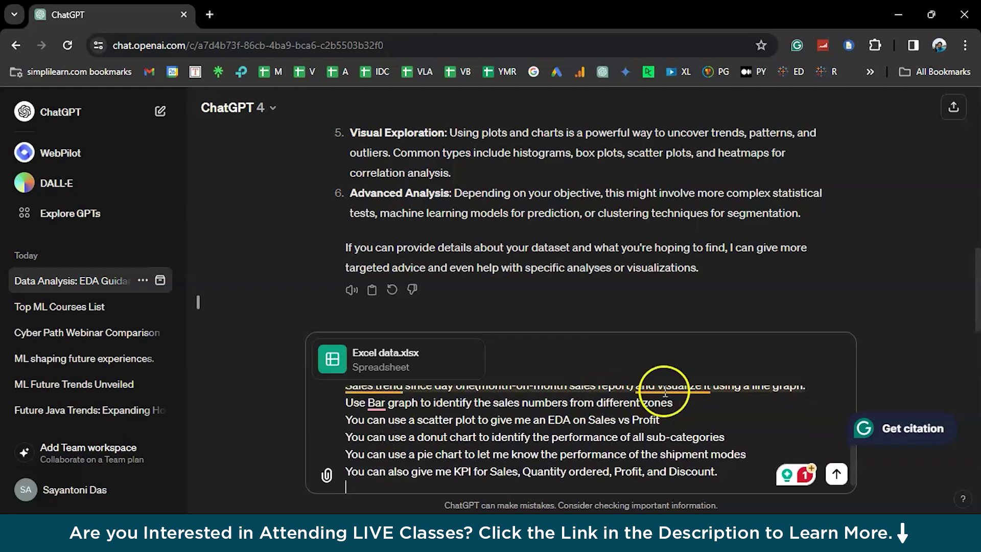
triple_click(665, 394)
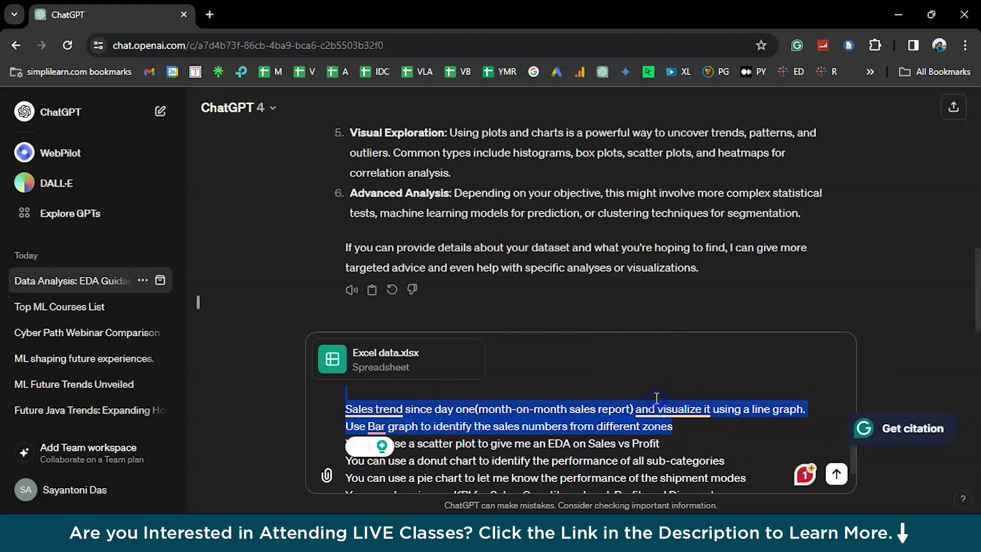
double_click(656, 423)
type("regi")
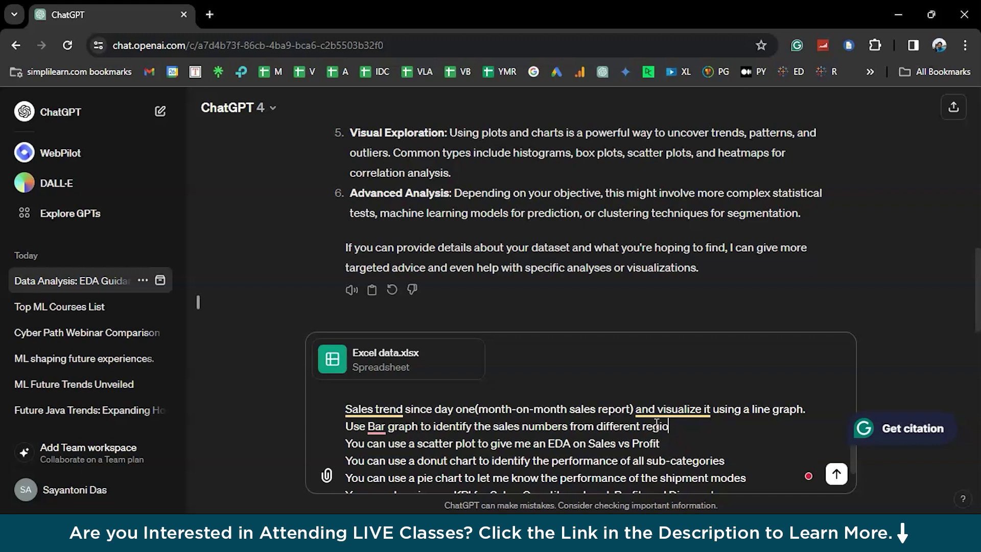
Step: Add a closing line asking ChatGPT to report any other findings important from a business standpoint
scroll(656, 423, "down", 1)
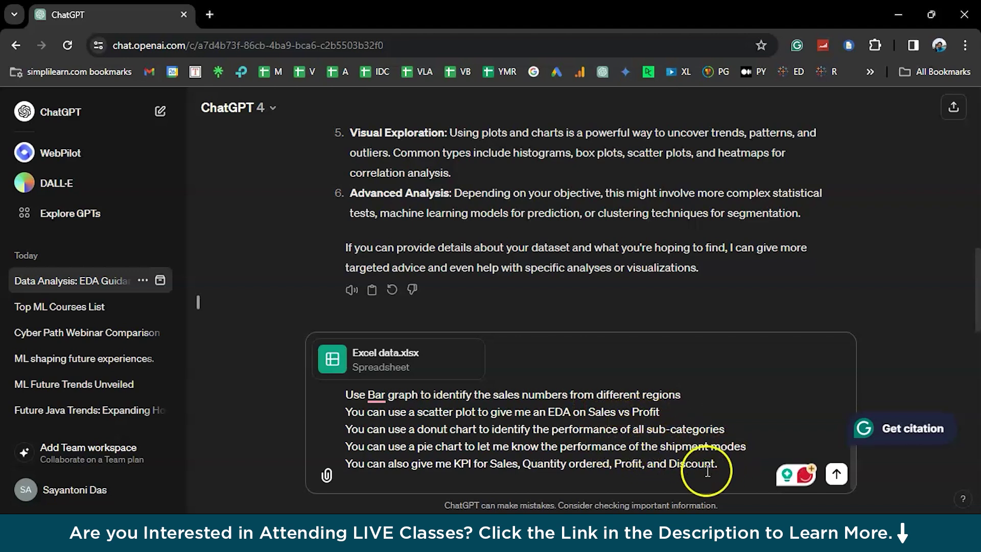
scroll(680, 478, "down", 1)
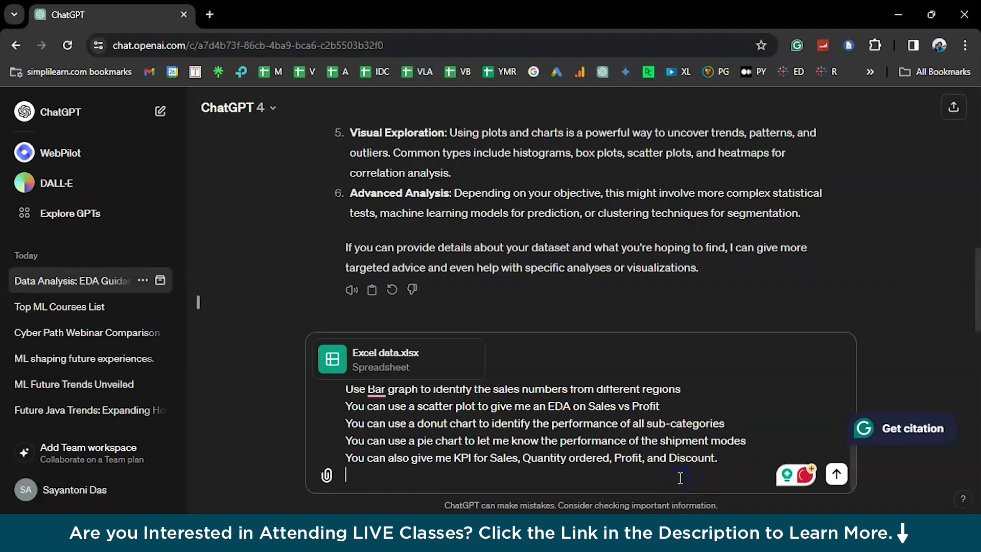
key("shift+Return")
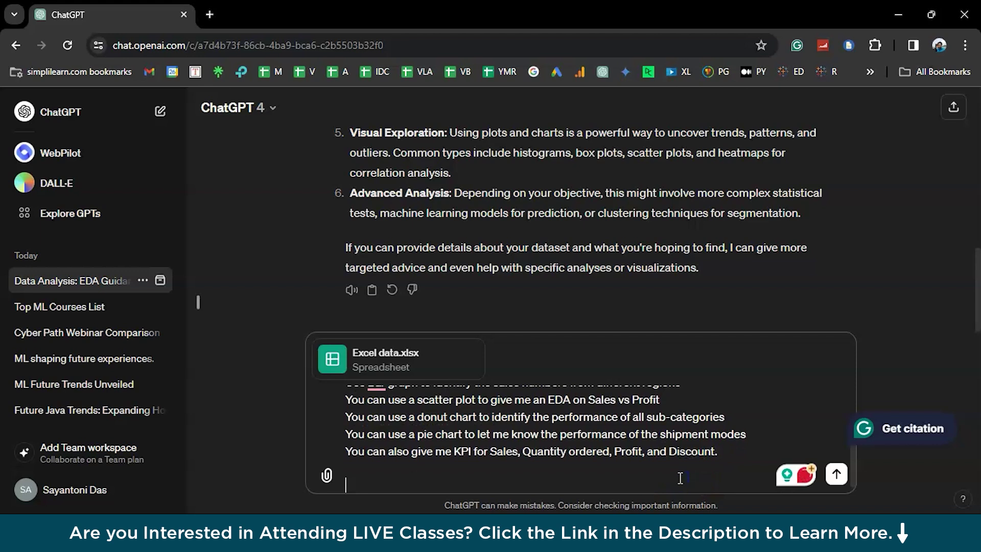
type("in case if you")
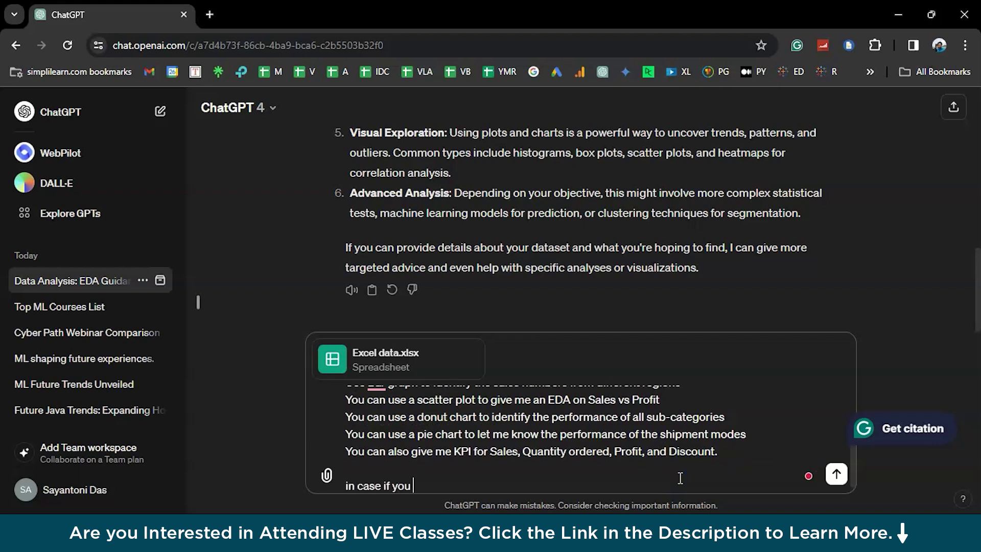
type(" find anything more and")
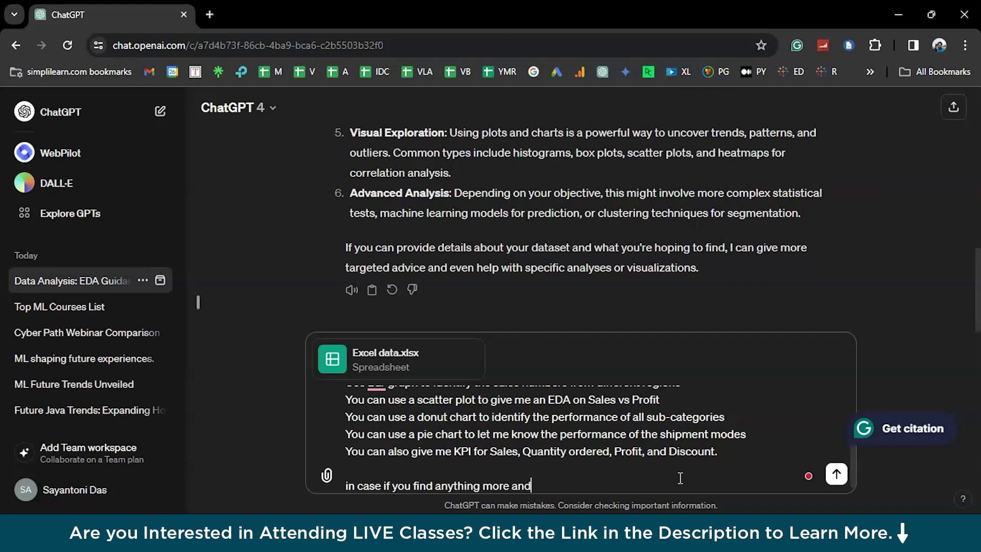
type(" you feel it could be critical fo")
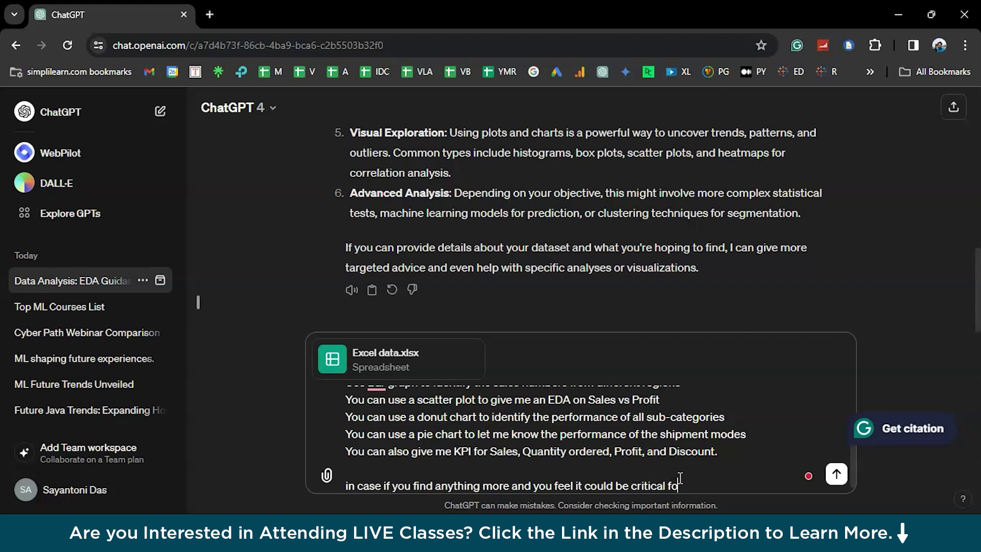
type("m a business standpoint, you can al")
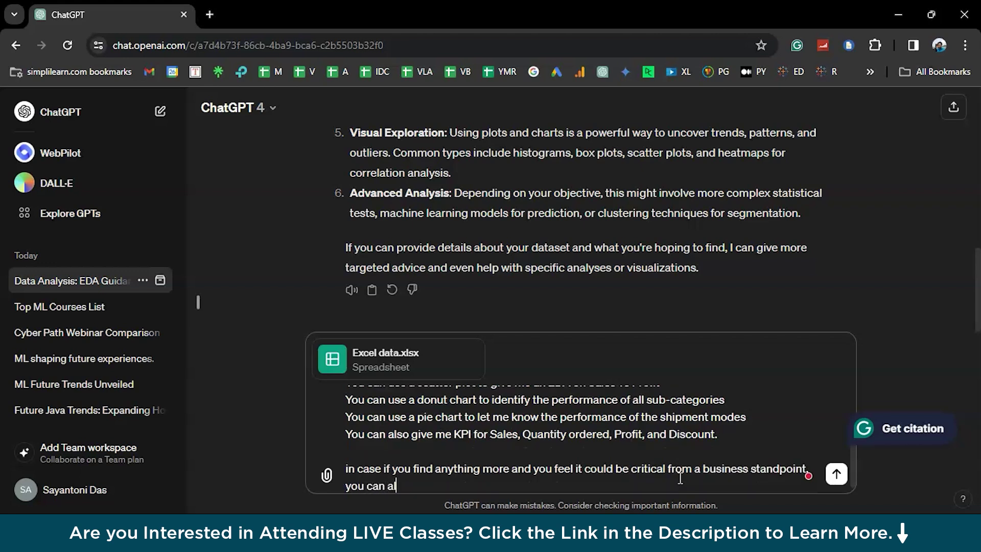
type("so let me know about.")
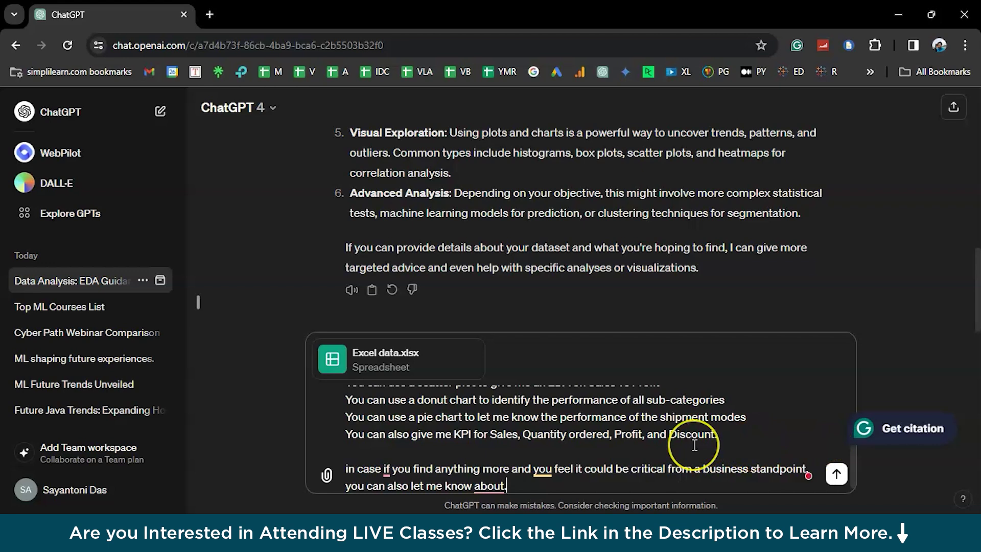
scroll(687, 408, "up", 3)
scroll(660, 251, "up", 3)
scroll(660, 251, "up", 3)
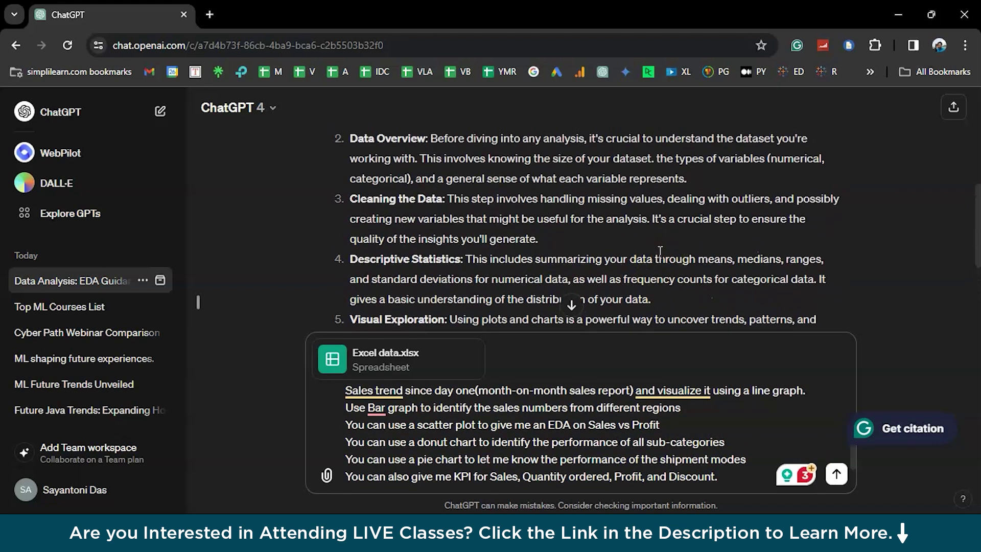
scroll(660, 251, "down", 5)
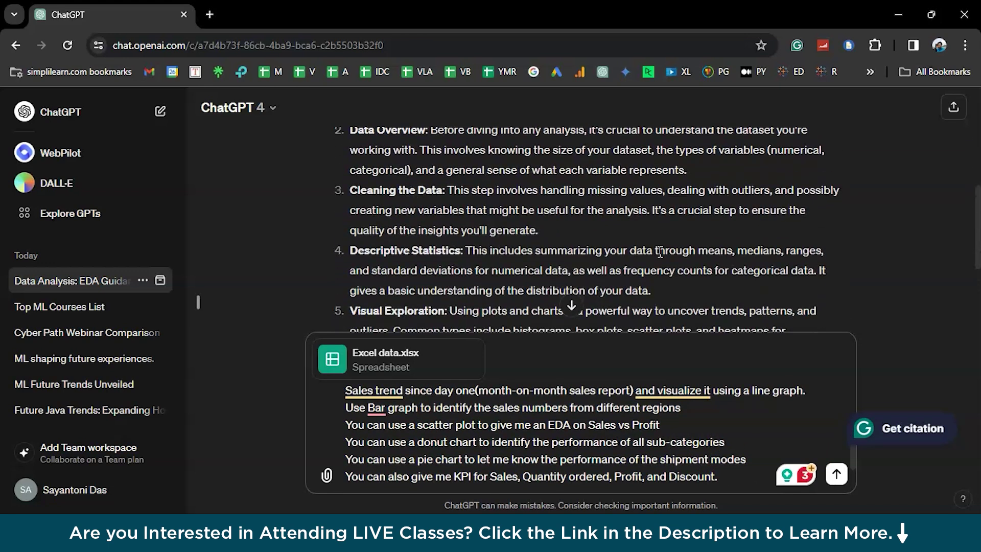
scroll(600, 433, "down", 3)
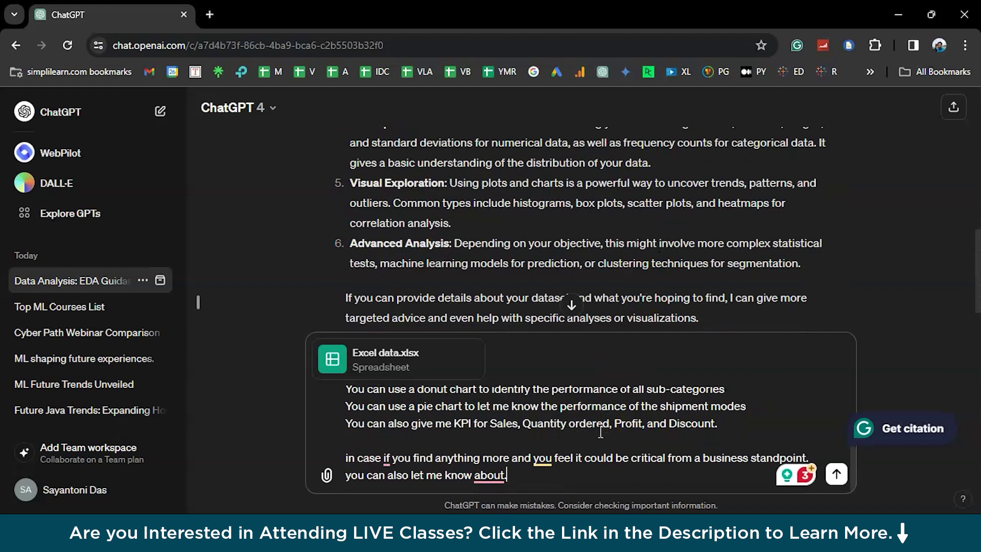
Step: Send the EDA request with Excel data.xlsx, then copy its sales trend line into a new message
left_click(836, 474)
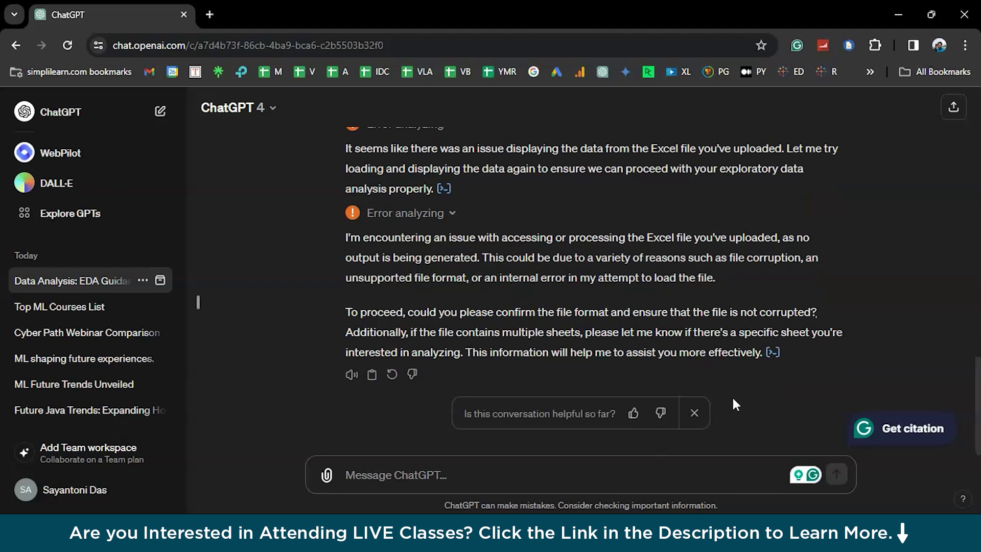
scroll(531, 280, "up", 6)
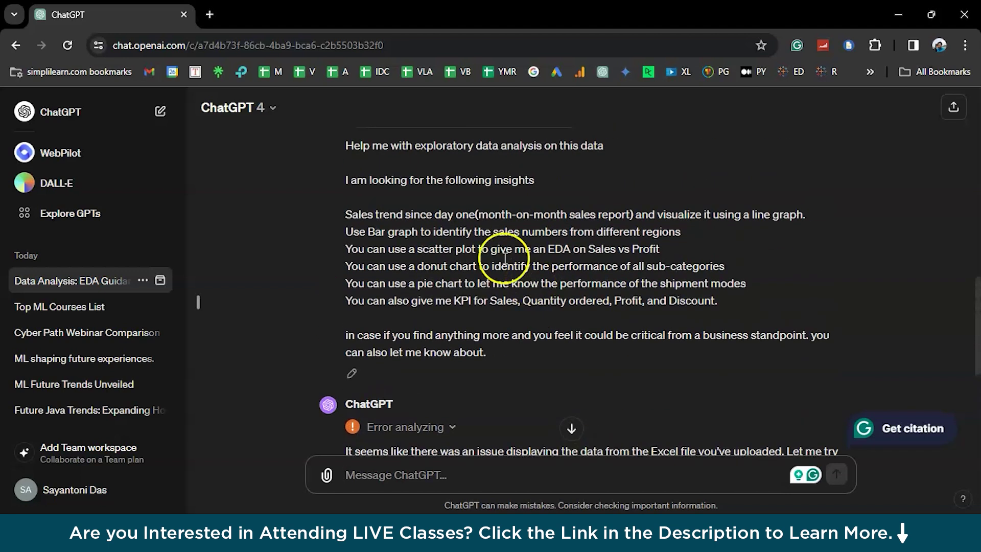
triple_click(497, 220)
key("ctrl+c")
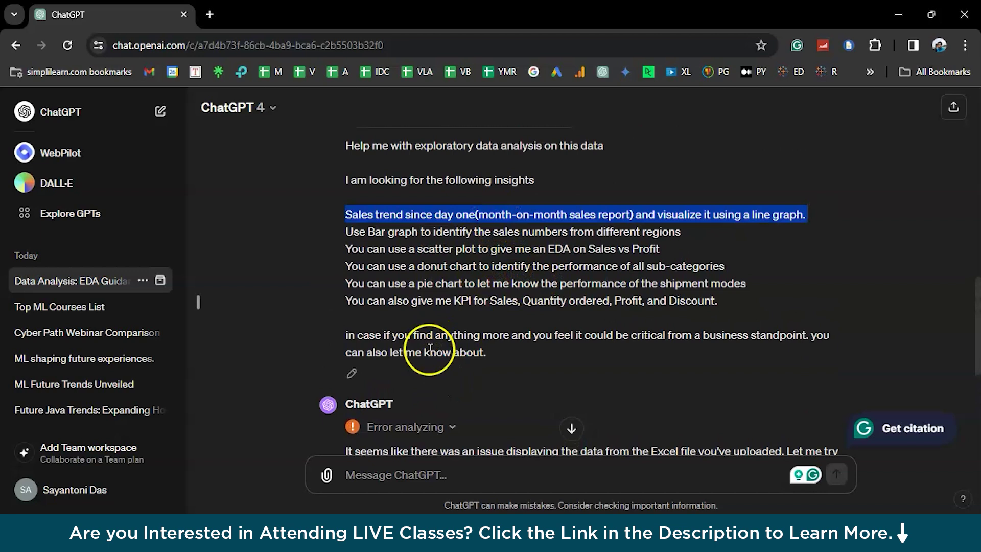
left_click(399, 473)
key("ctrl+v")
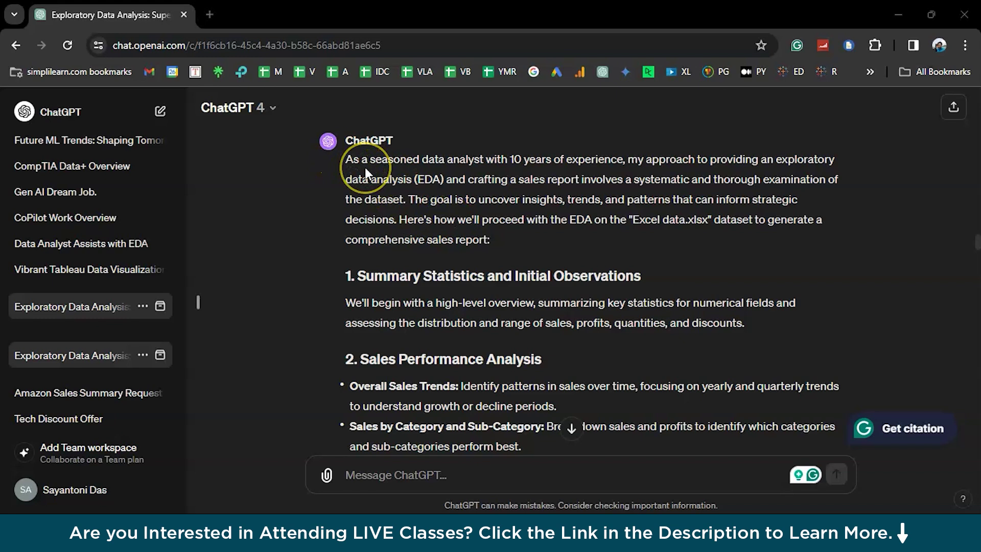
Step: Read through the EDA reply's opening paragraph and its Summary Statistics section
triple_click(359, 165)
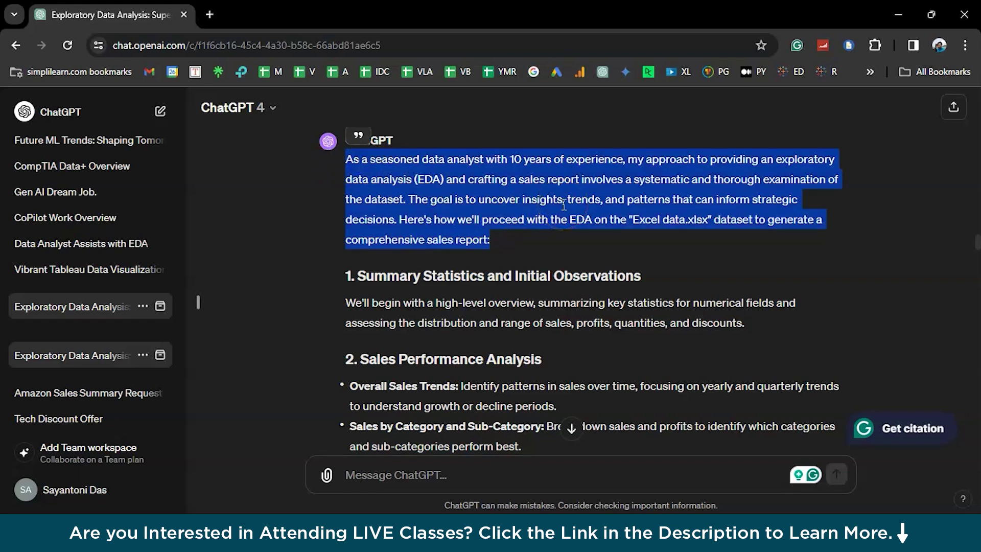
scroll(563, 205, "down", 1)
scroll(563, 205, "down", 2)
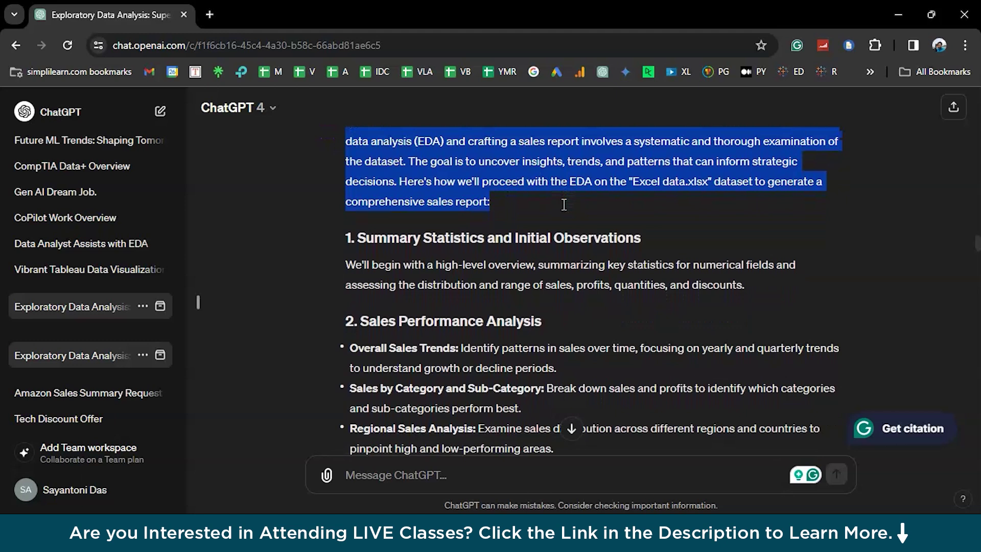
scroll(563, 203, "down", 1)
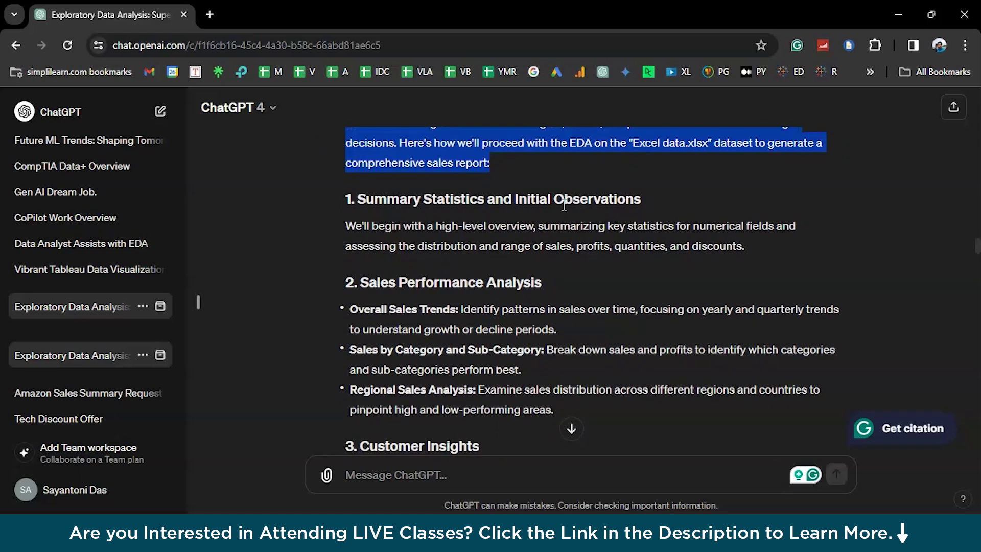
scroll(564, 204, "down", 2)
double_click(480, 210)
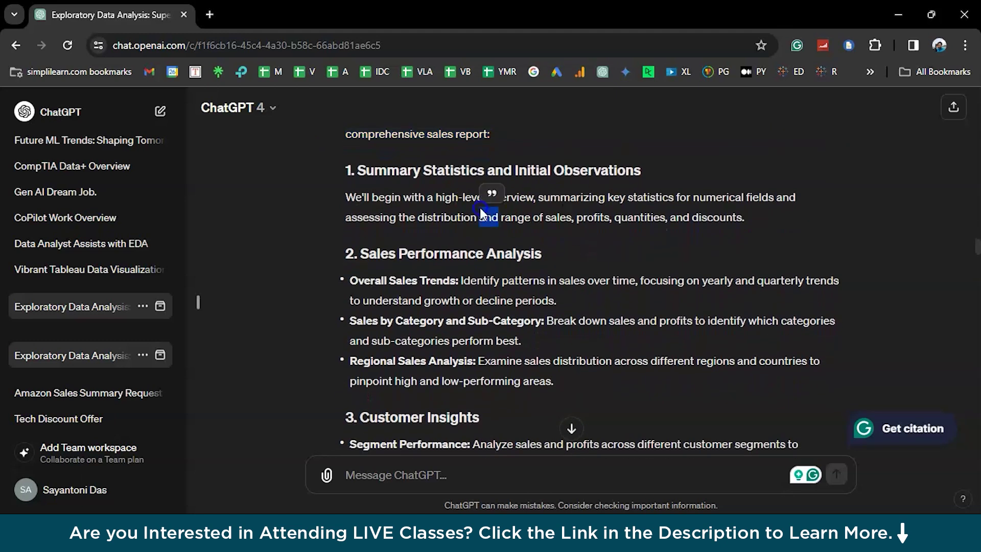
triple_click(479, 207)
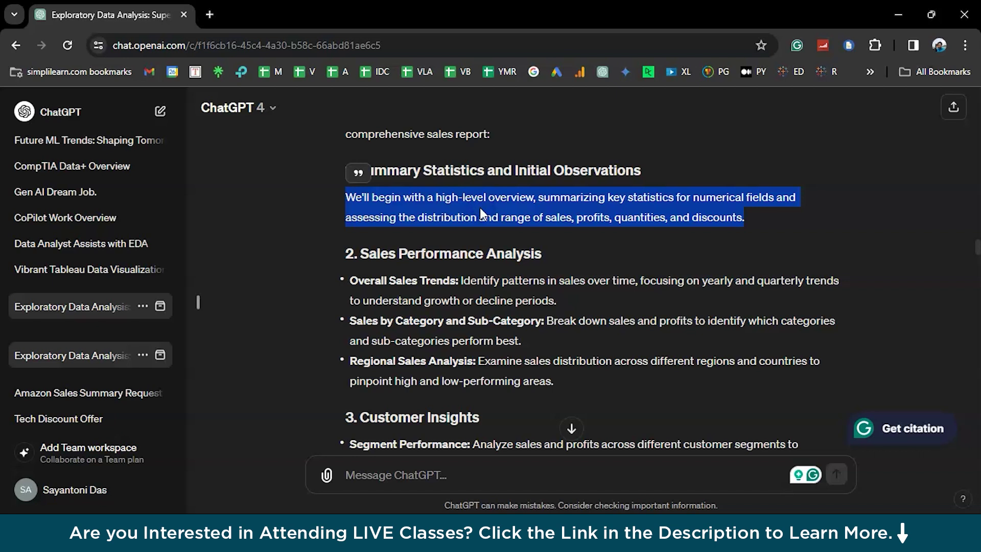
Step: Move past Sales Performance, Customer Insights and Product Performance down to the Monthly Sales Over Time chart
scroll(480, 208, "down", 3)
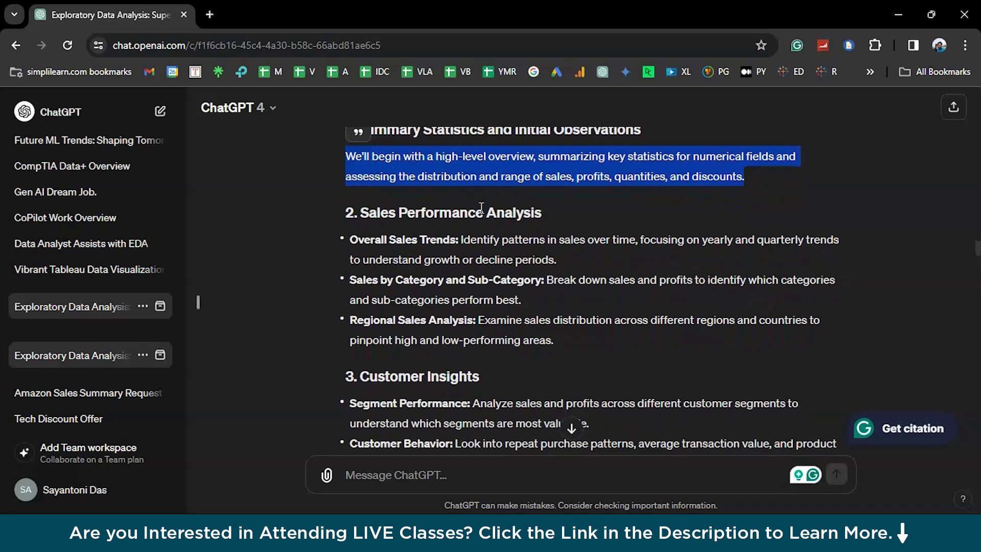
triple_click(481, 209)
scroll(480, 208, "down", 4)
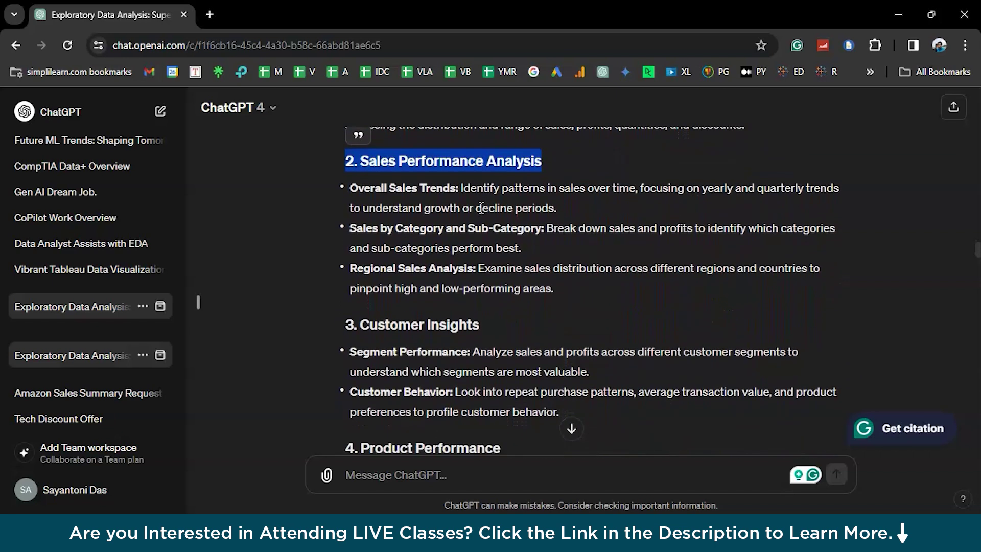
left_click(457, 205)
triple_click(457, 206)
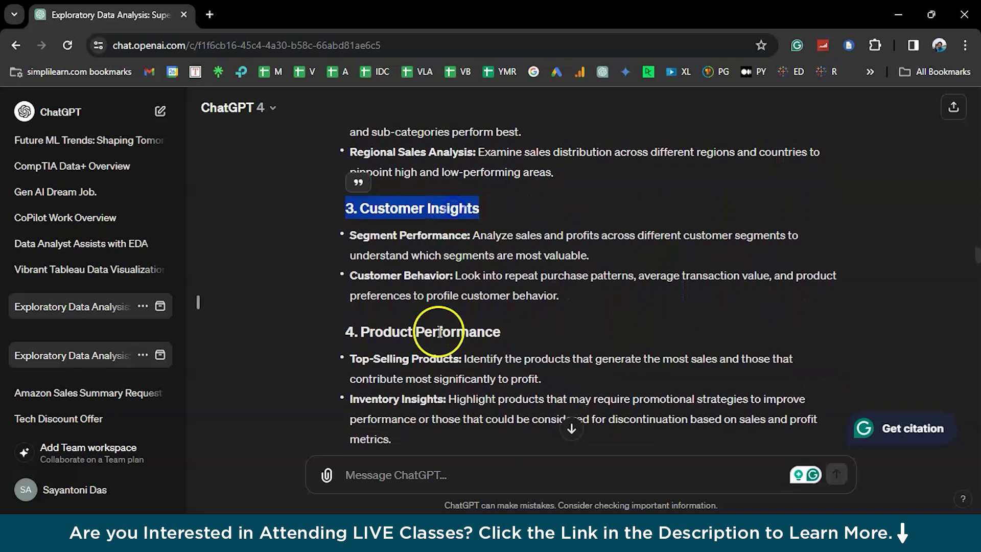
triple_click(435, 335)
scroll(435, 336, "down", 5)
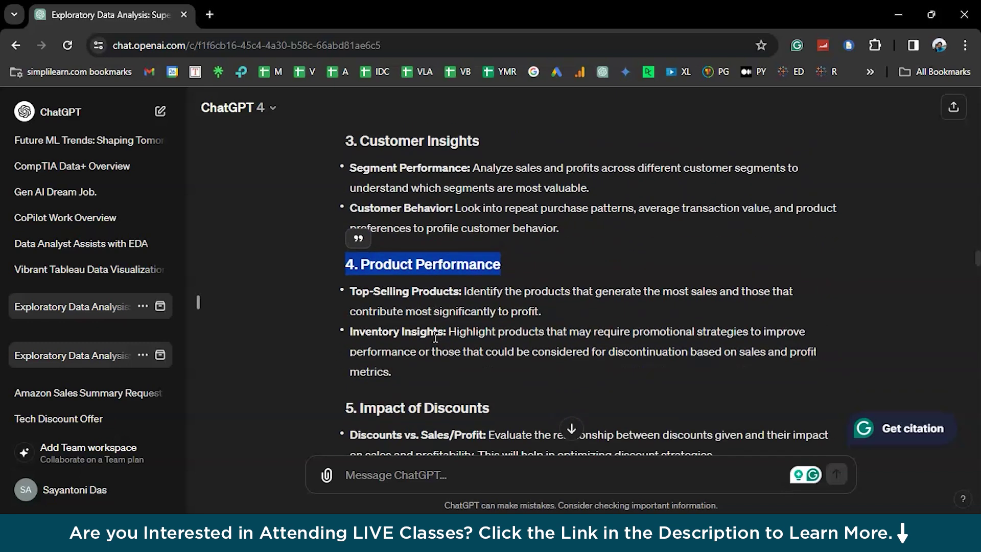
scroll(434, 338, "down", 3)
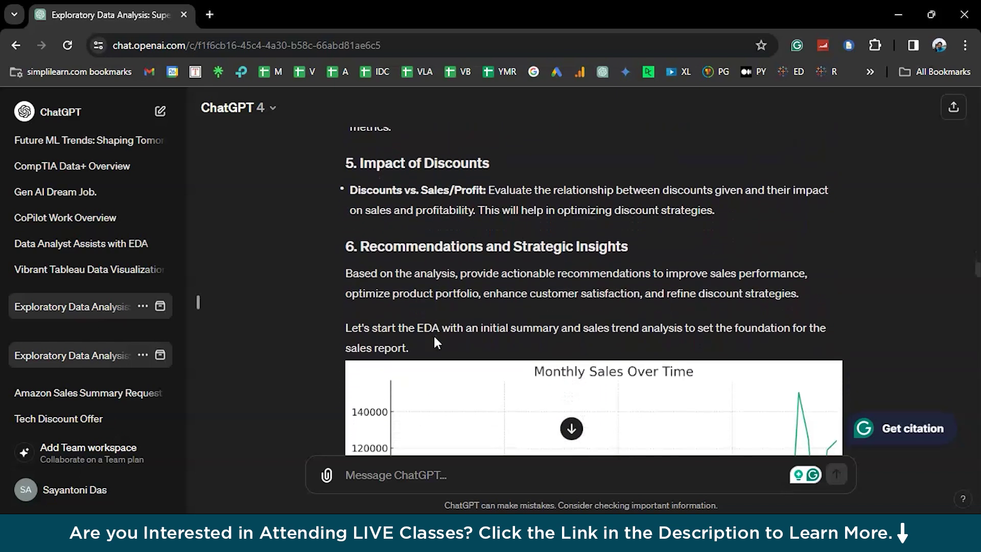
left_click(416, 391)
scroll(415, 397, "down", 2)
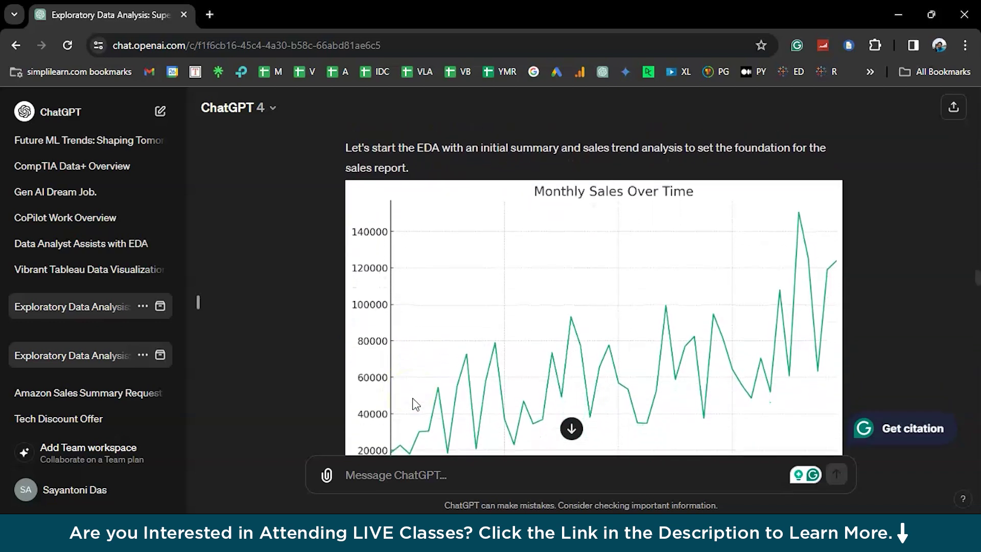
Step: Highlight the EDA introduction and the Summary Statistics sales figures
triple_click(446, 149)
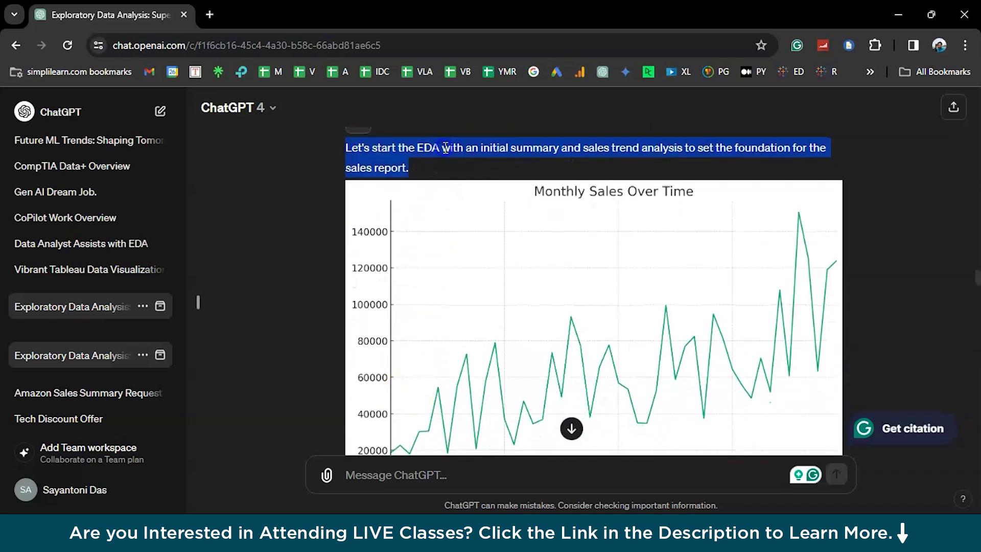
left_click(458, 299)
scroll(459, 303, "down", 2)
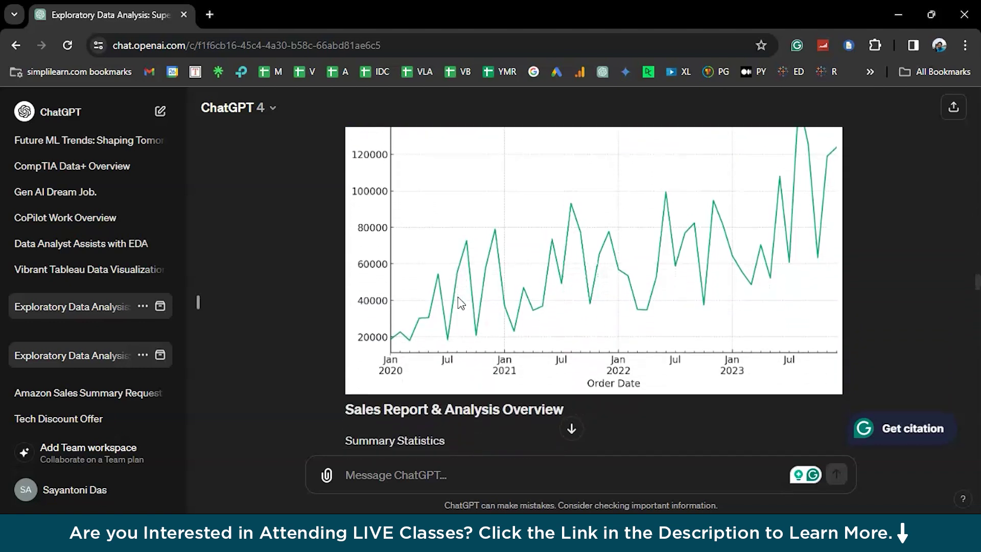
scroll(461, 303, "down", 4)
left_click(285, 246)
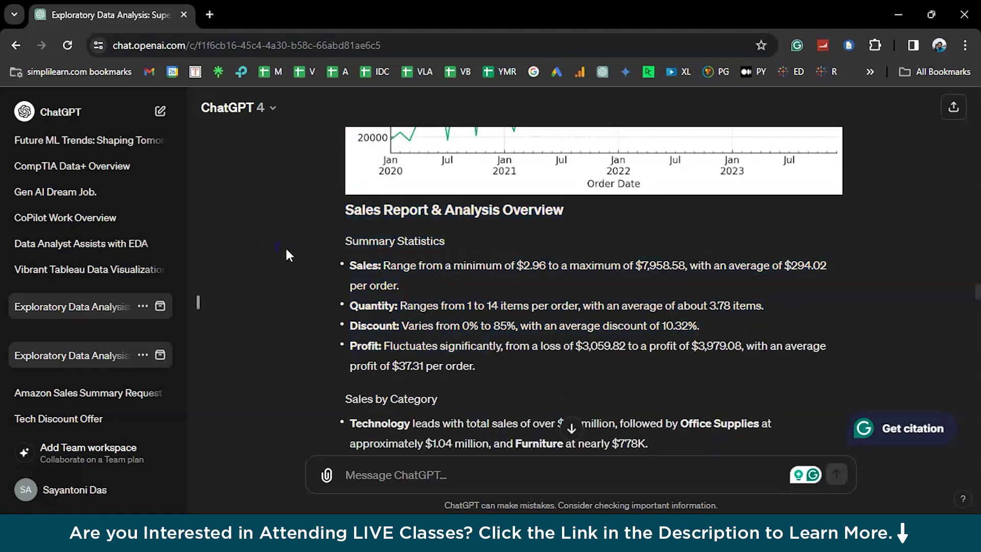
left_click_drag(322, 245, 492, 360)
left_click(492, 360)
Step: Scroll through the six Insights & Recommendations to the follow-up request for region, category and map charts
scroll(491, 354, "down", 3)
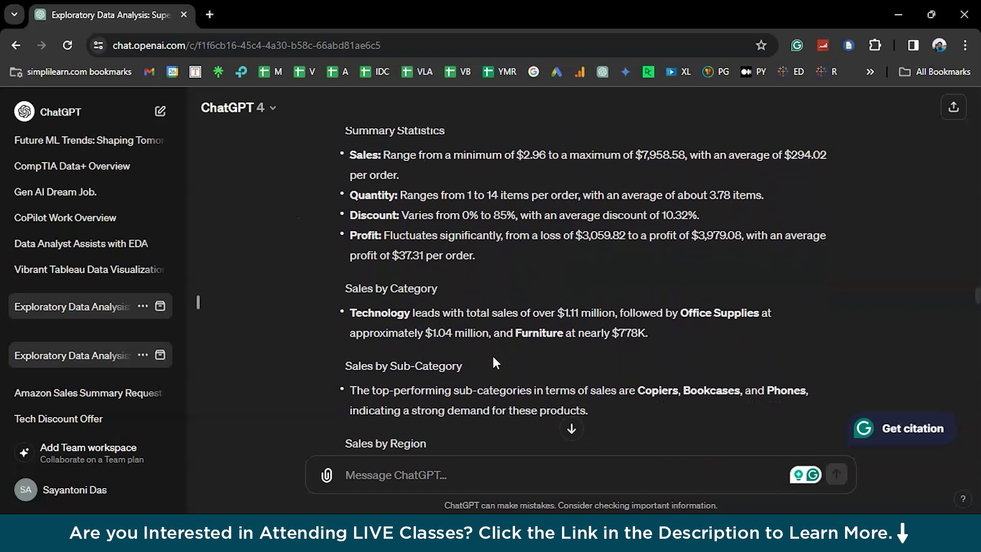
scroll(432, 344, "down", 2)
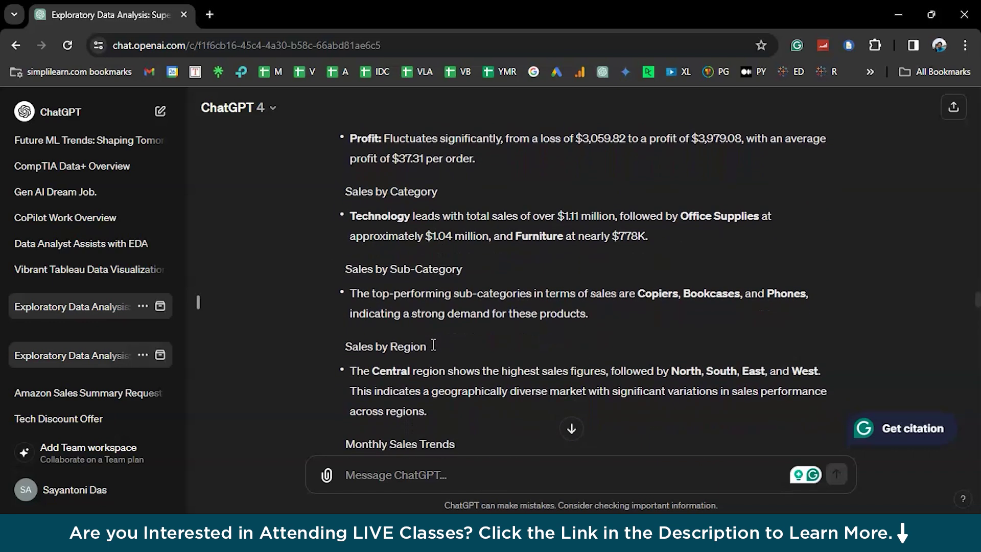
scroll(433, 345, "down", 3)
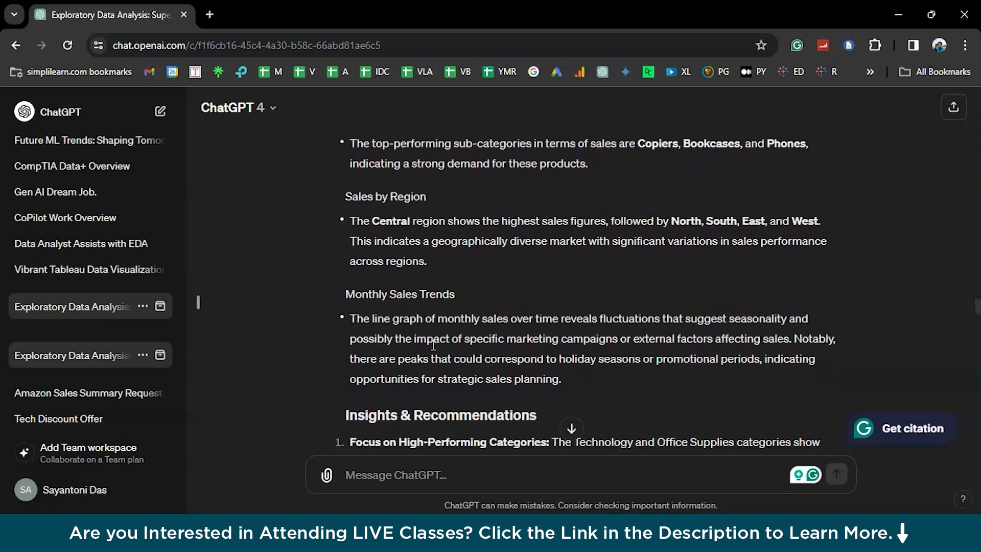
scroll(434, 349, "down", 1)
scroll(432, 344, "down", 4)
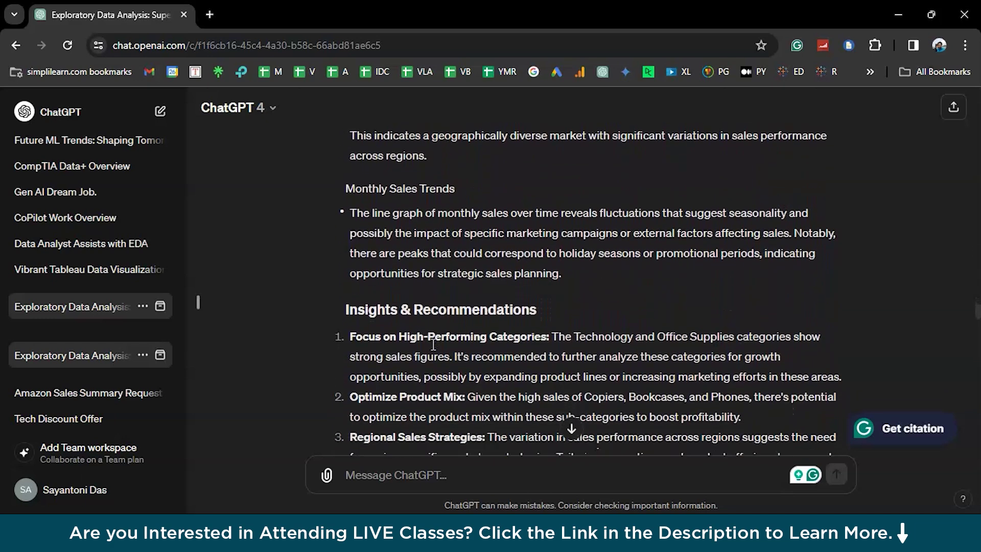
scroll(433, 344, "down", 2)
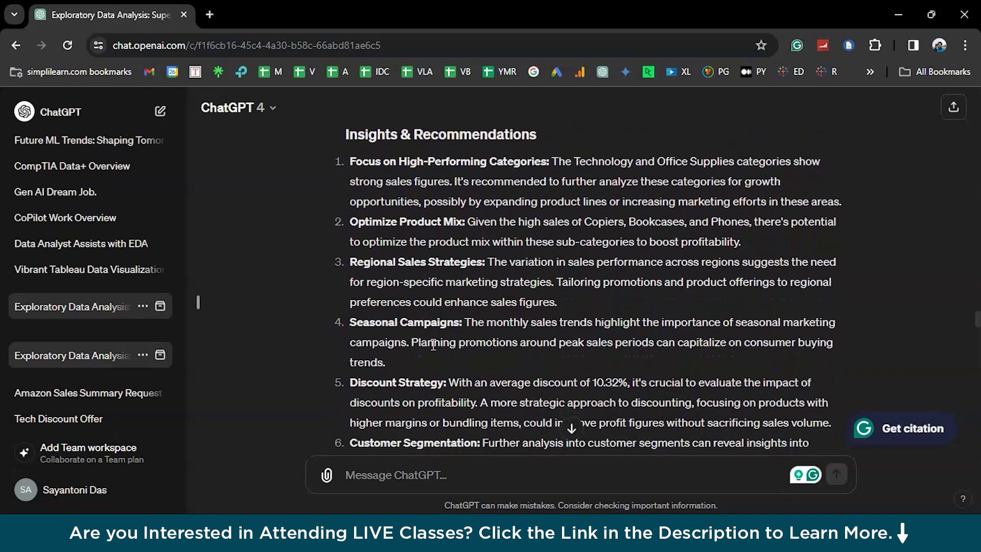
scroll(433, 344, "down", 1)
scroll(433, 345, "down", 3)
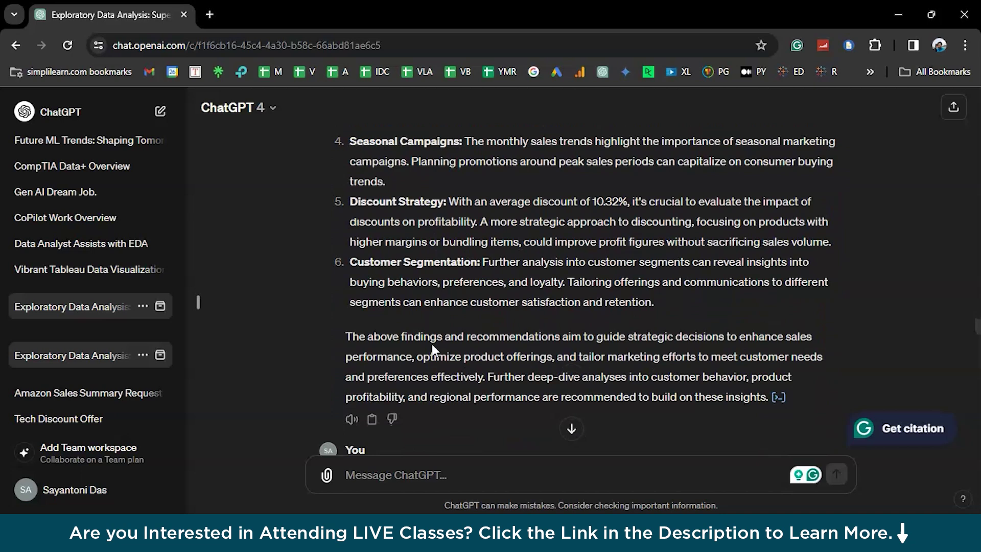
Step: Scroll past the Region-wise Sales bar chart and category pie chart to the Sales vs. Profit scatter plot
scroll(432, 351, "down", 2)
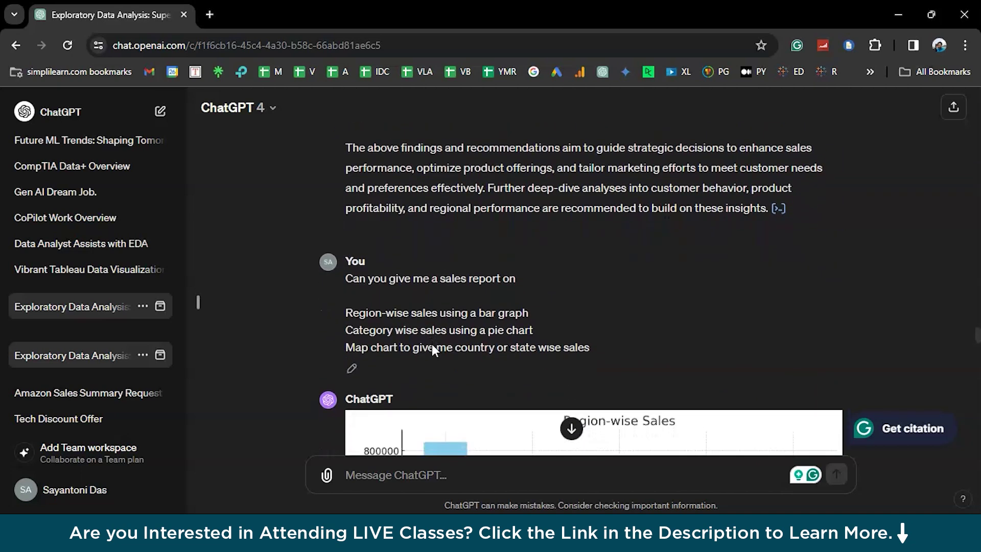
left_click_drag(329, 309, 588, 347)
scroll(582, 347, "down", 1)
scroll(583, 347, "down", 5)
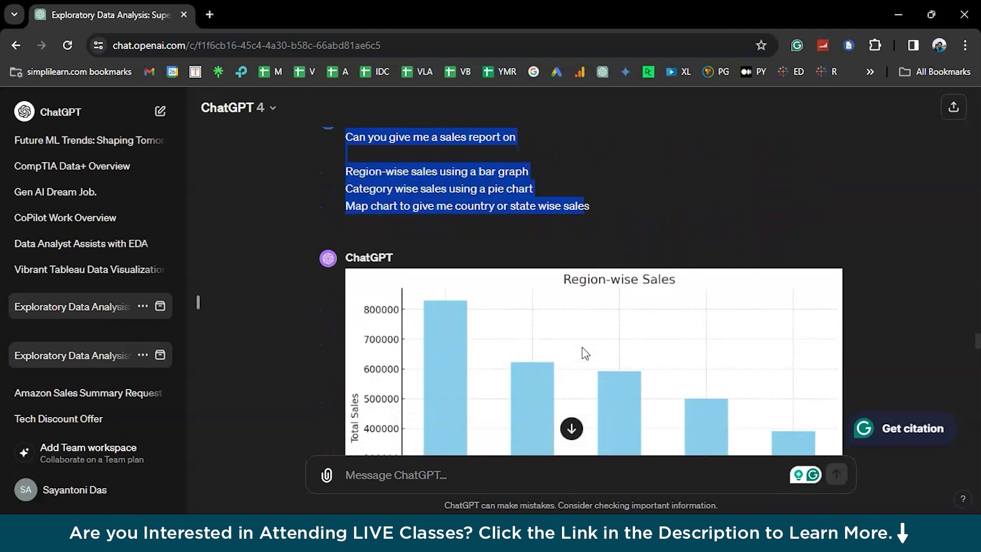
scroll(582, 347, "down", 2)
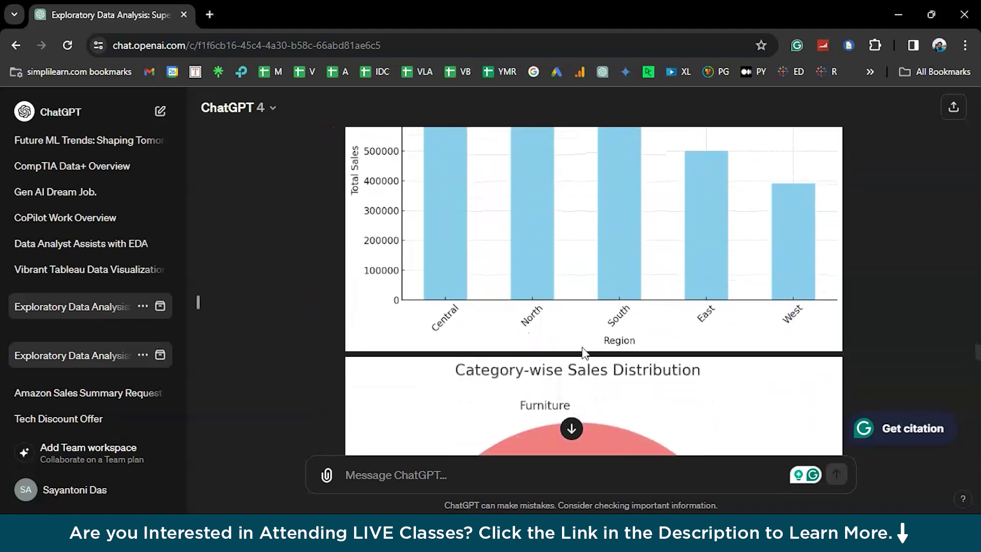
scroll(581, 347, "down", 3)
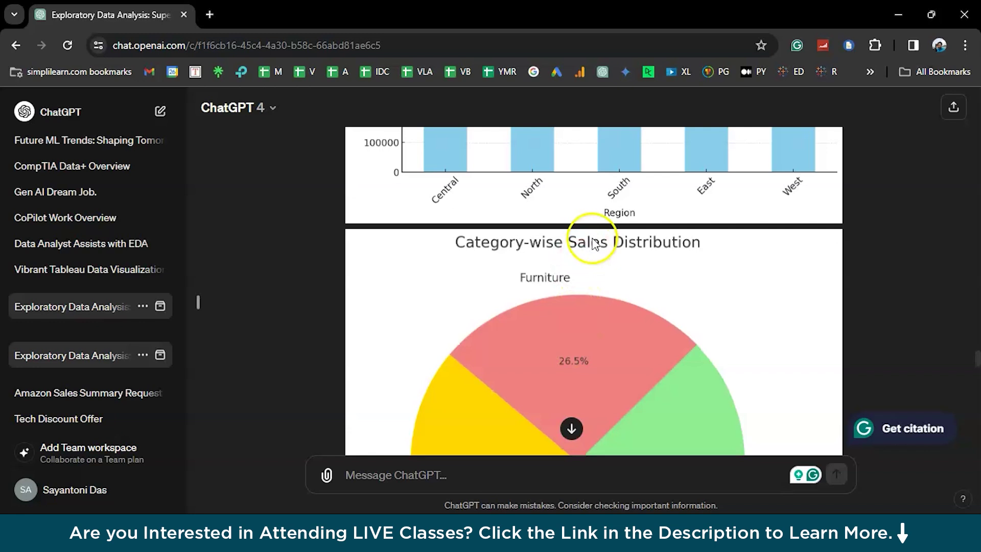
scroll(579, 289, "down", 3)
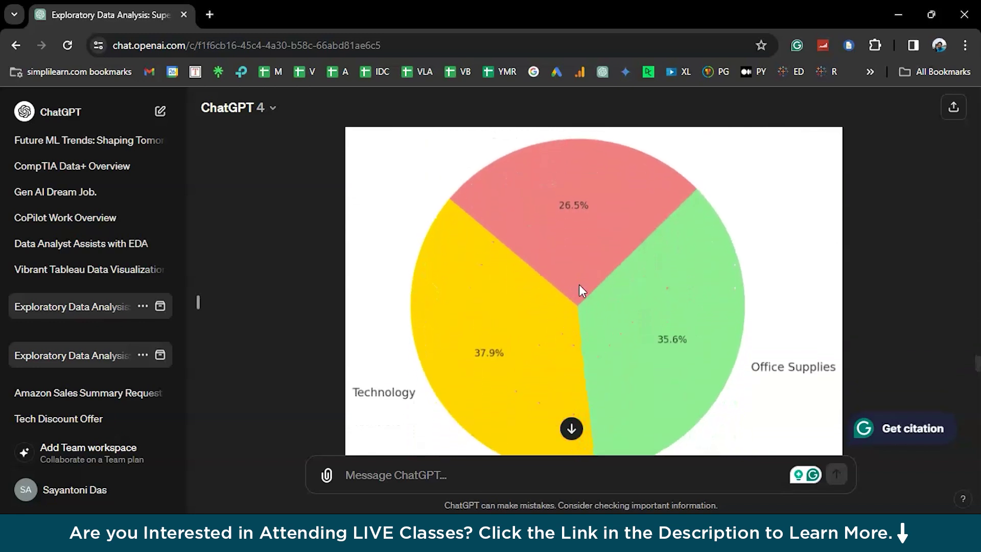
scroll(578, 290, "down", 6)
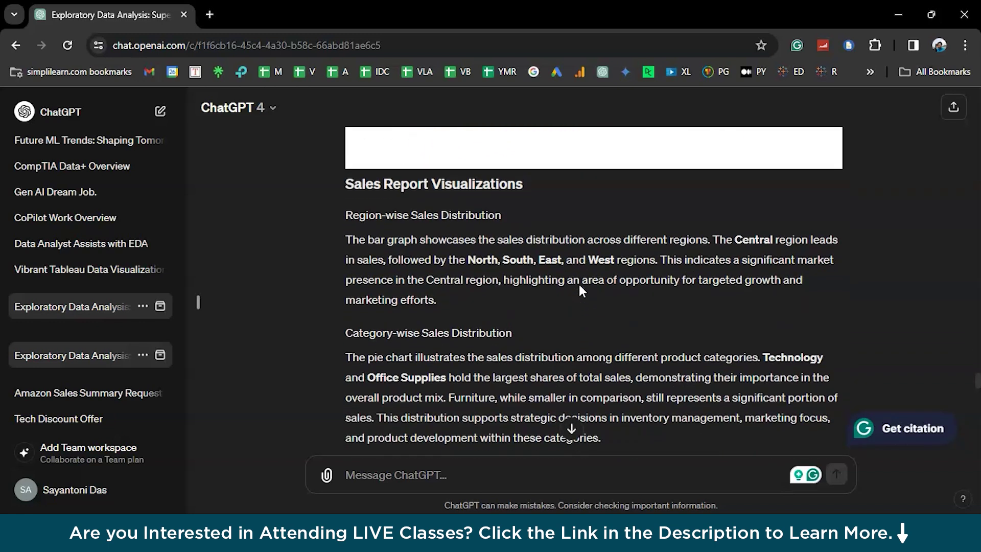
scroll(580, 287, "down", 8)
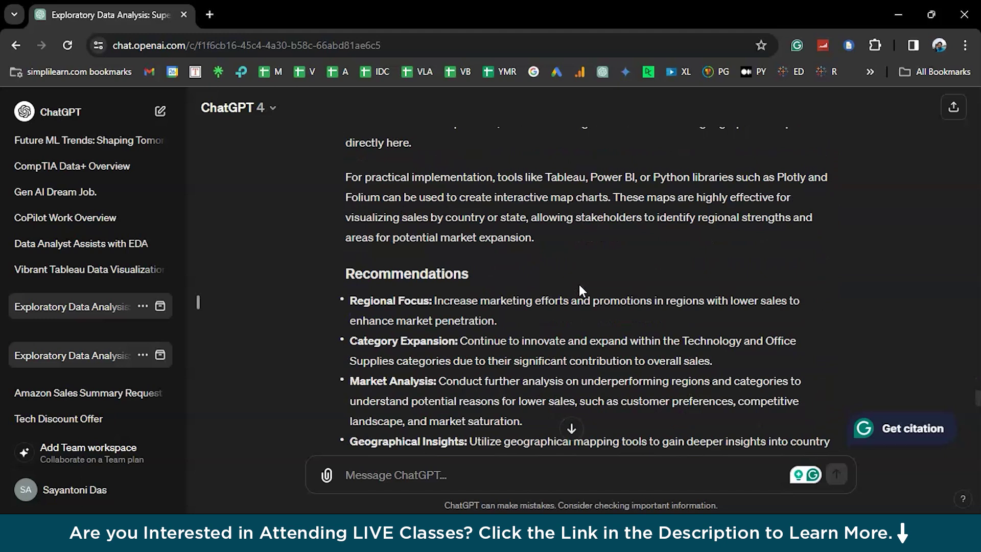
scroll(579, 288, "down", 10)
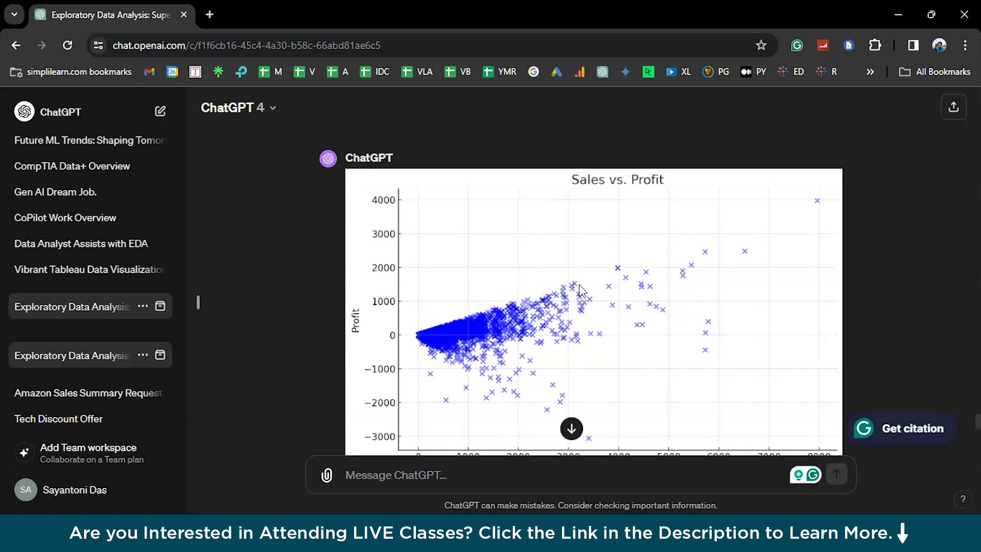
scroll(579, 288, "up", 1)
scroll(580, 288, "down", 3)
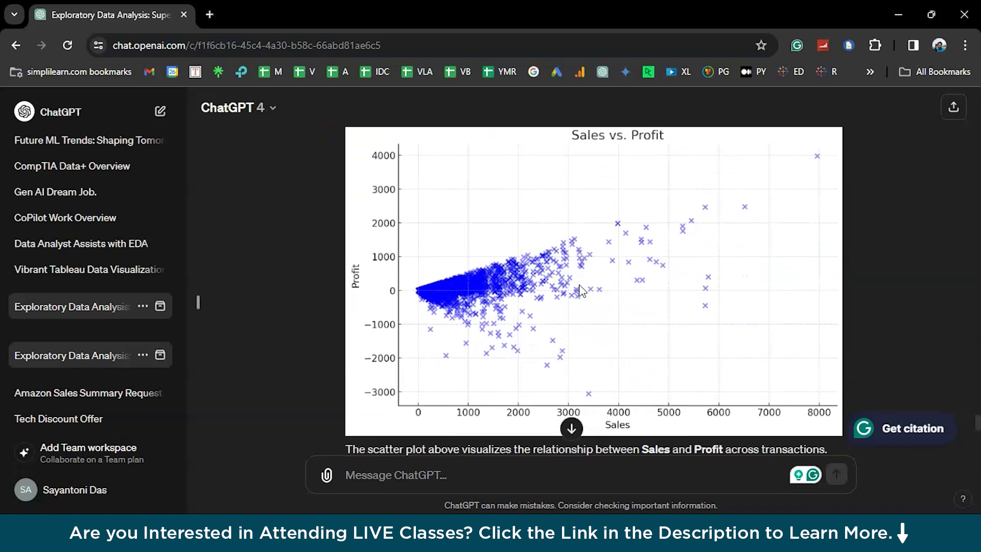
scroll(581, 290, "down", 4)
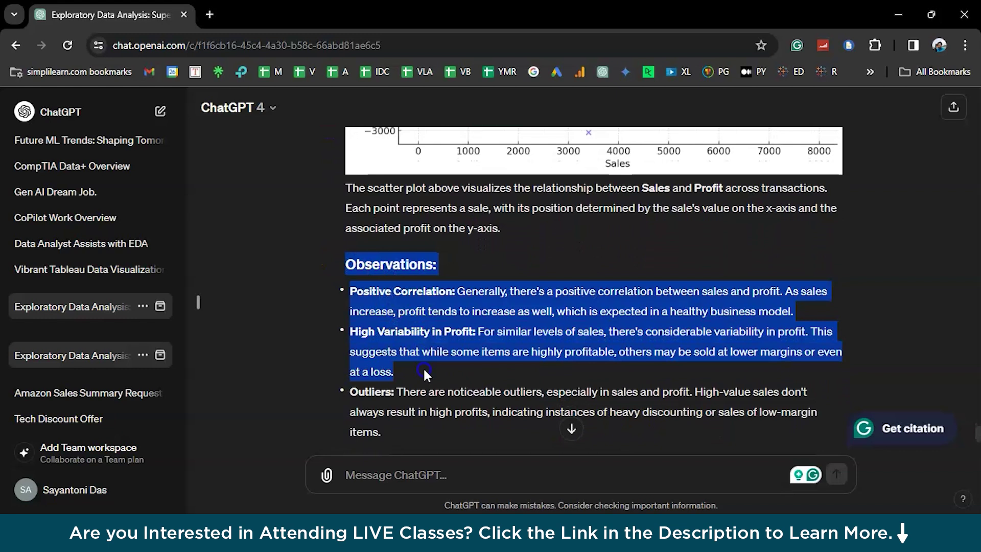
left_click_drag(424, 370, 428, 422)
scroll(428, 422, "down", 1)
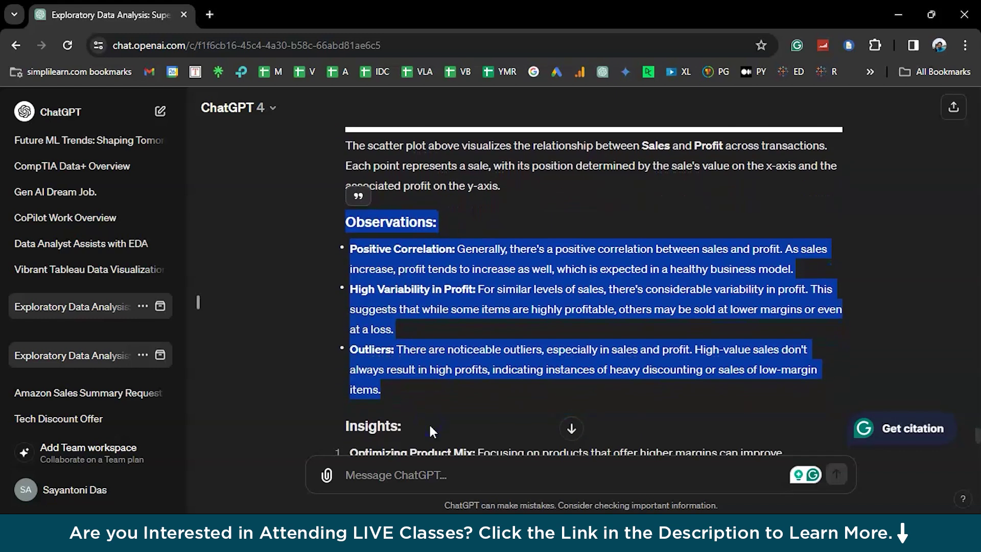
scroll(428, 421, "down", 5)
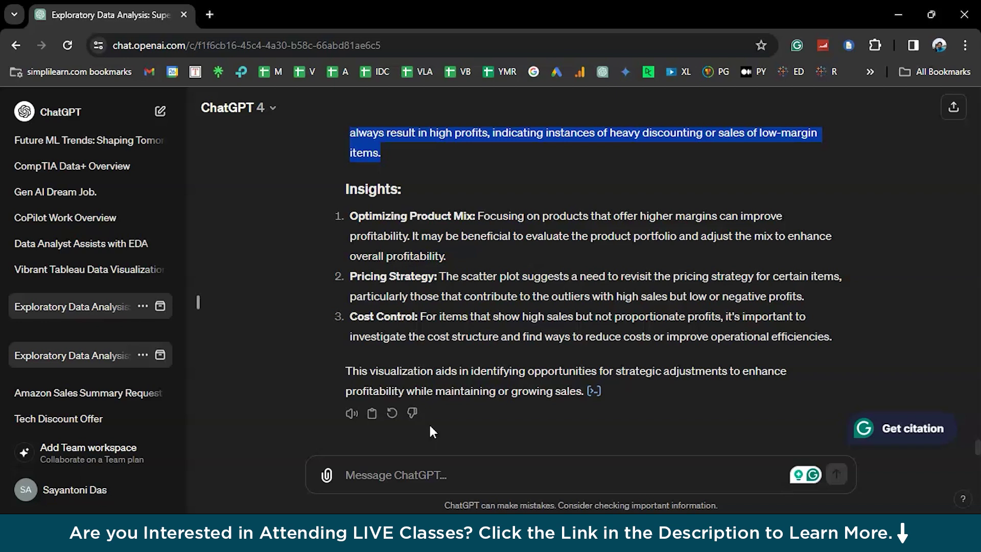
scroll(428, 422, "up", 5)
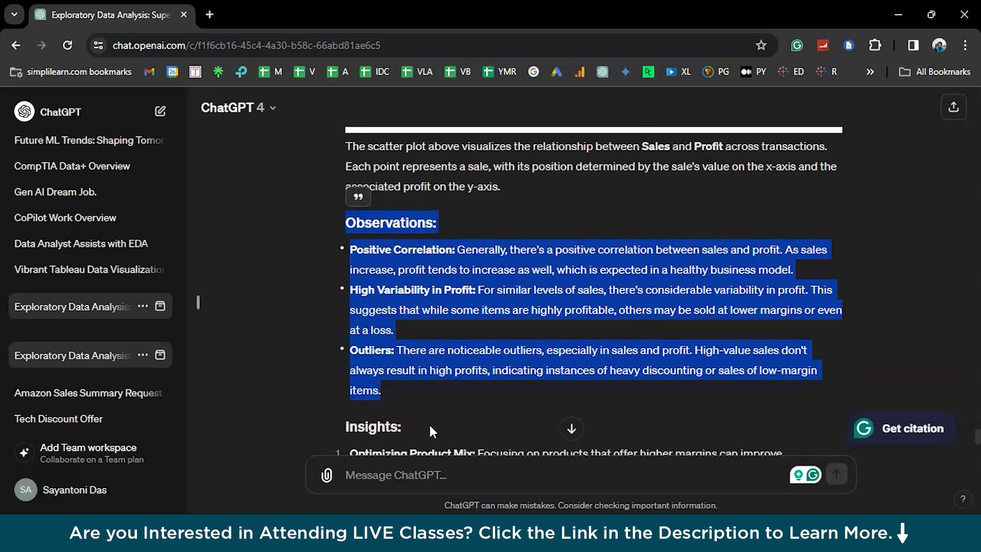
scroll(428, 421, "up", 5)
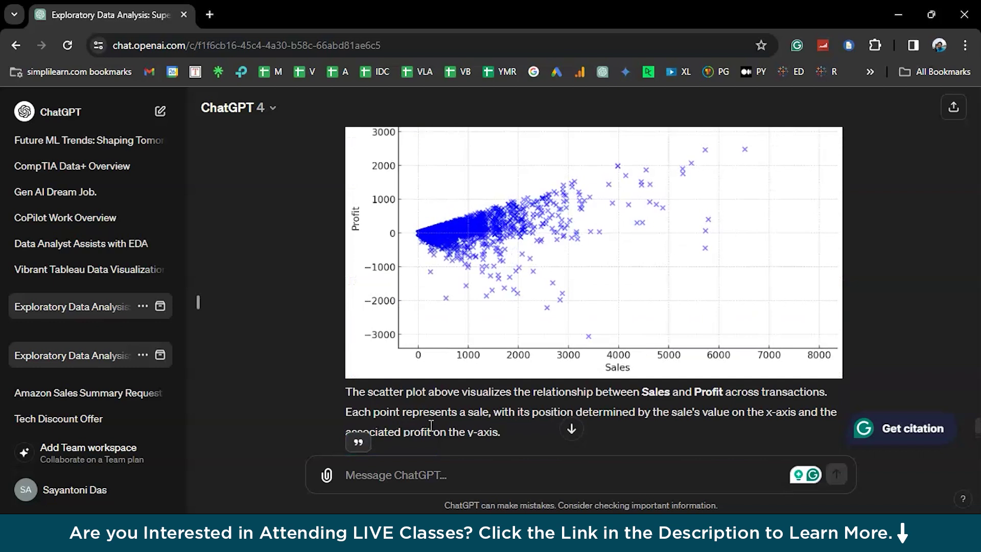